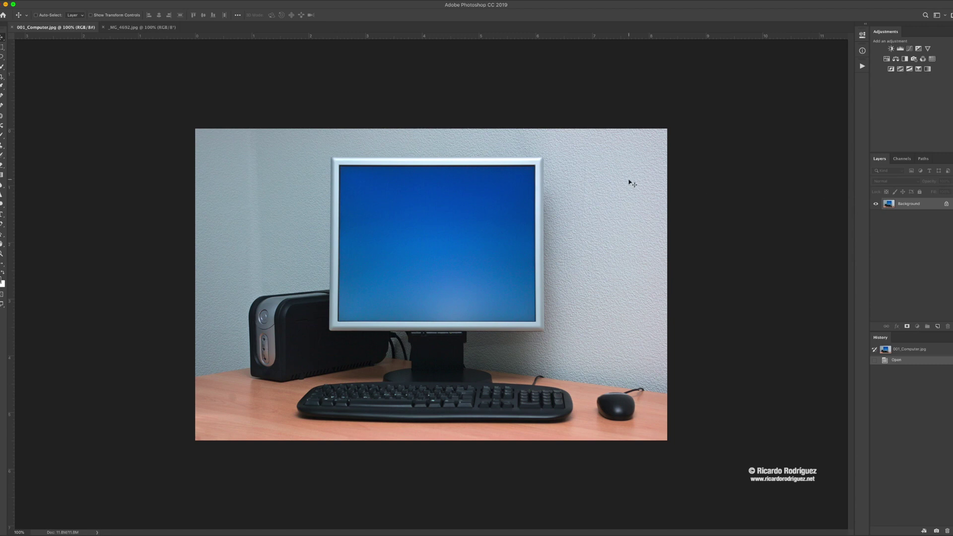
- Duplicate the Background layer of 001_Computer.jpg and rename the copy Monitor
click(124, 29)
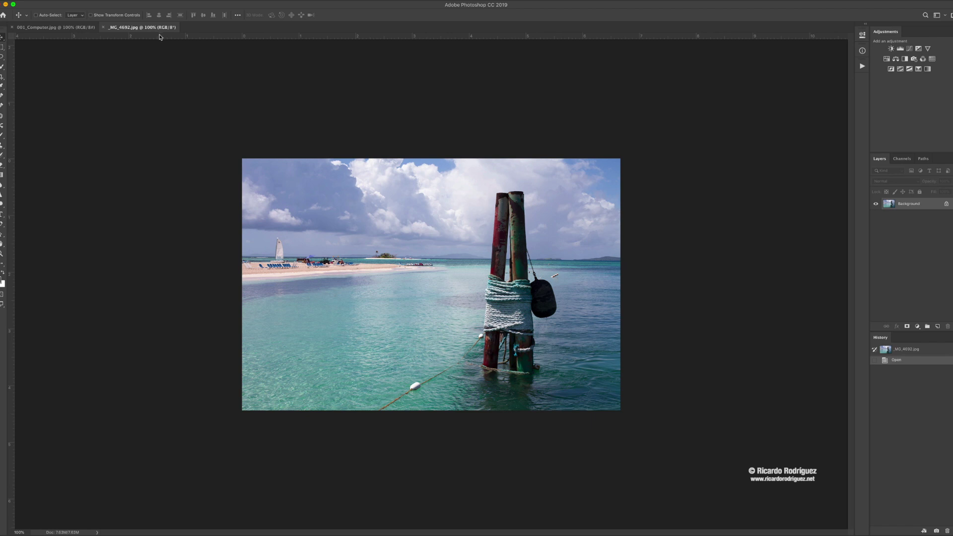
click(68, 28)
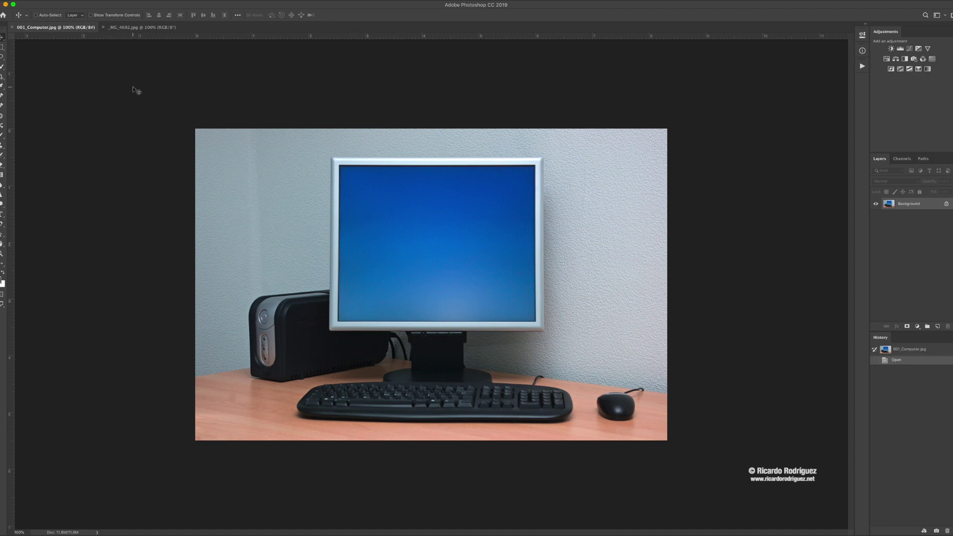
click(907, 205)
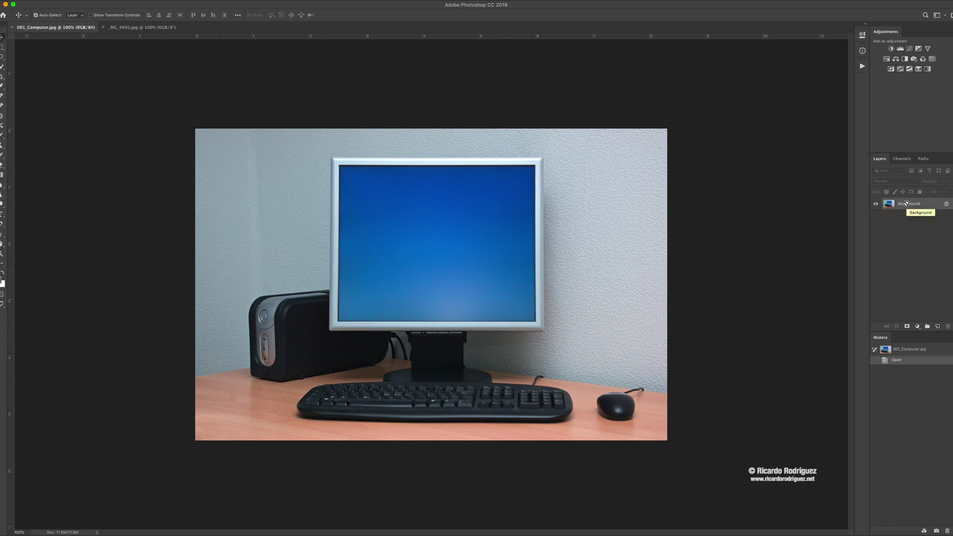
key(super+j)
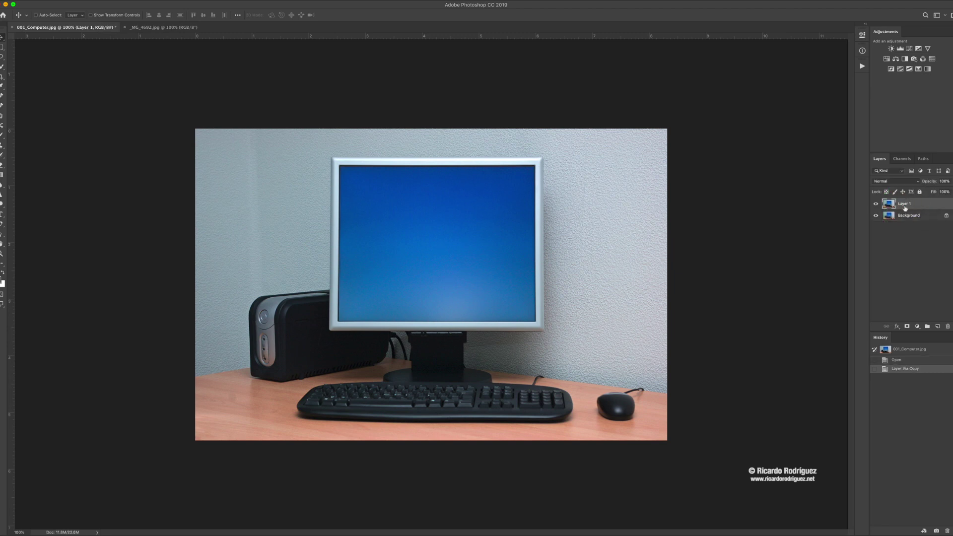
mouse_move(919, 209)
mouse_down()
mouse_move(936, 304)
mouse_move(915, 202)
mouse_up()
double_click(904, 203)
text(N)
click(925, 205)
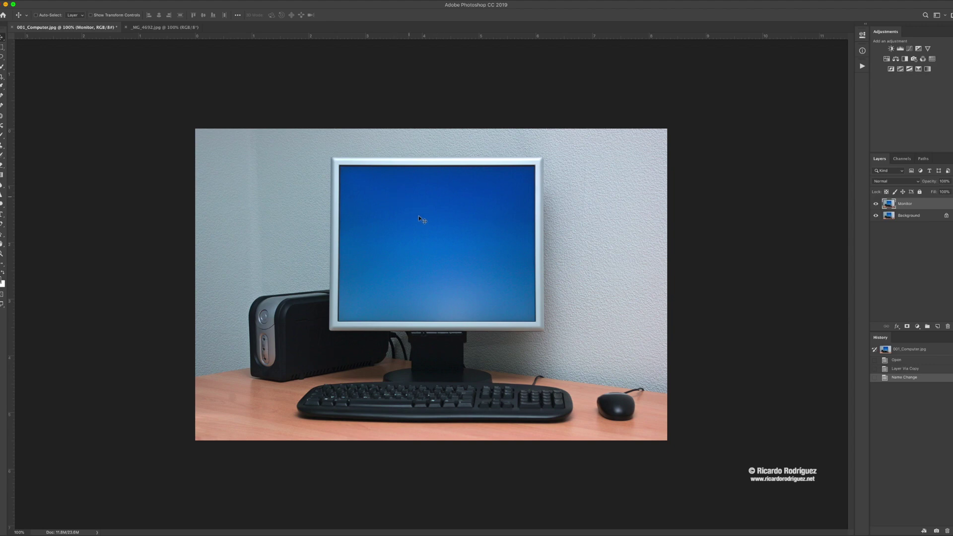
- Create a new empty path named Monitor in the computer image
key(z)
click(389, 207)
drag(518, 238, 441, 209)
key(super+r)
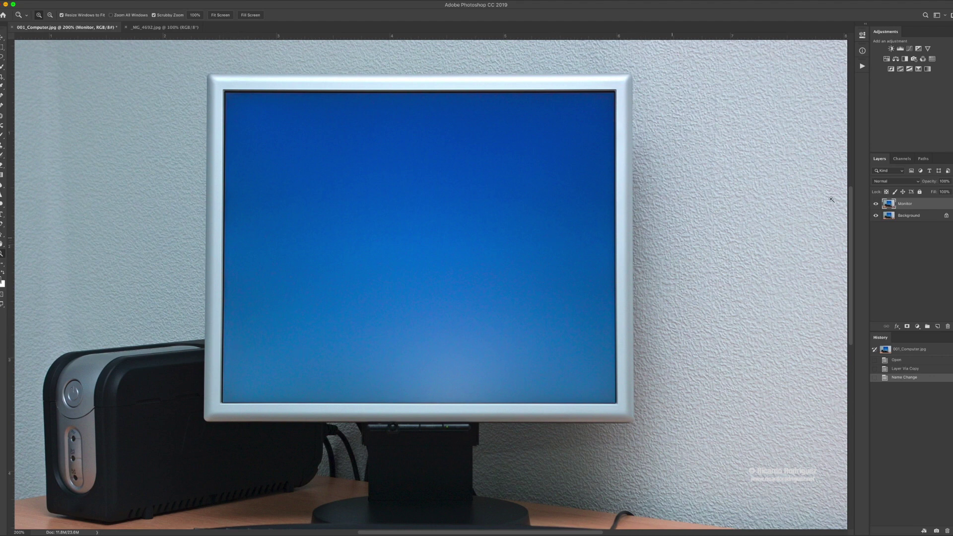
click(922, 159)
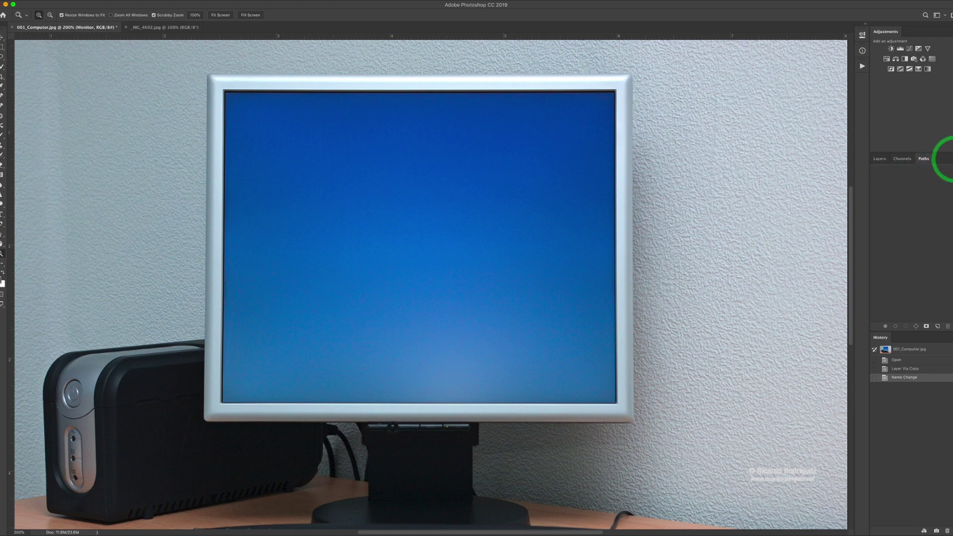
click(950, 158)
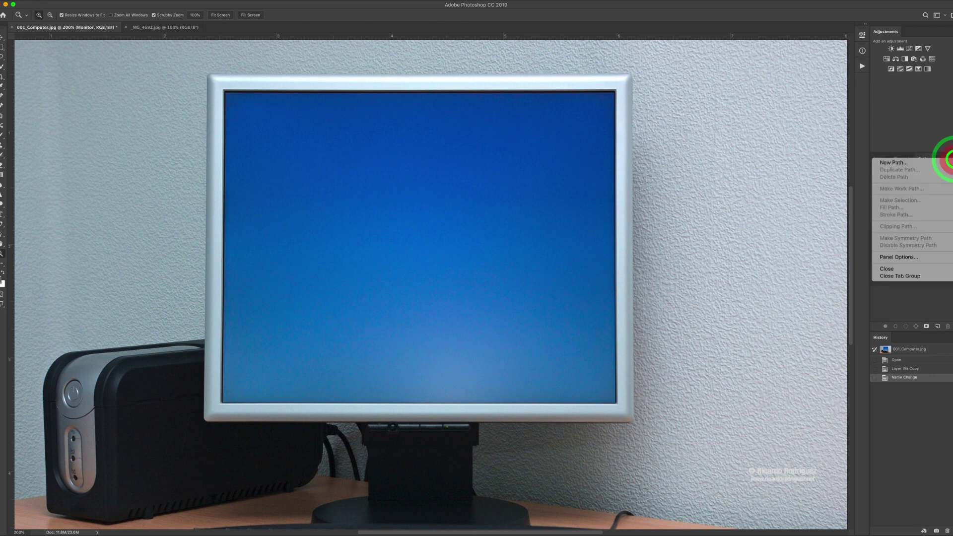
click(892, 163)
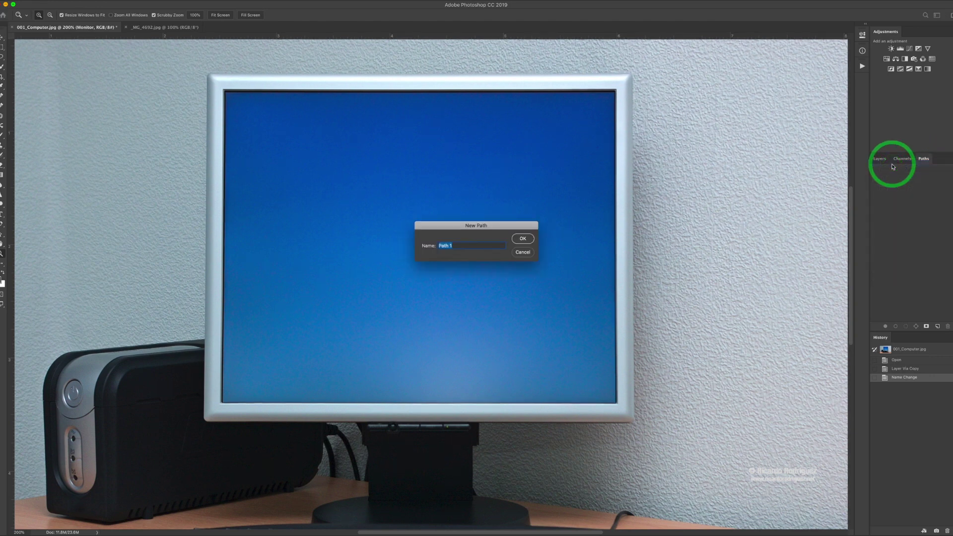
text(Monitor)
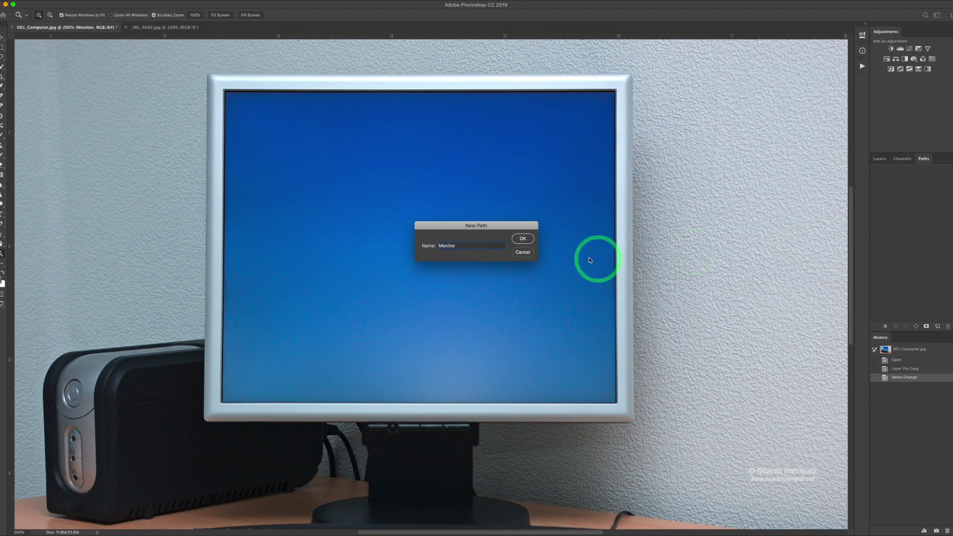
click(523, 239)
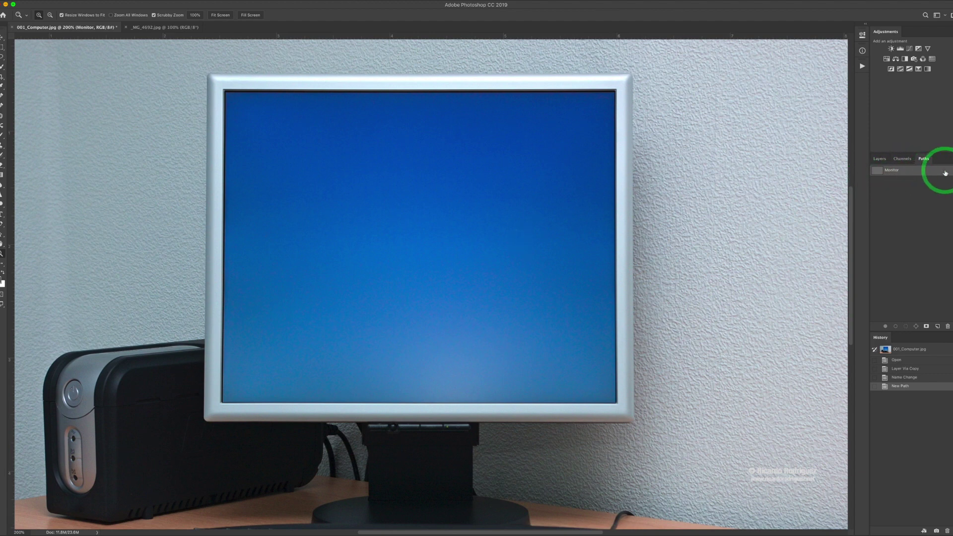
- Start the Monitor path with the Pen tool, placing its first anchor at the upper-right inner corner of the monitor's frame
click(878, 172)
key(p)
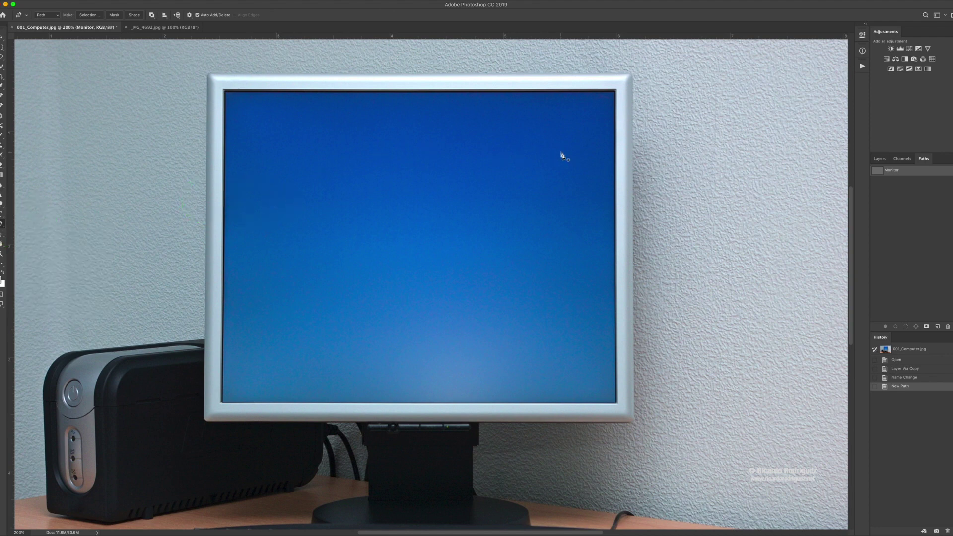
scroll(562, 154, up, 5)
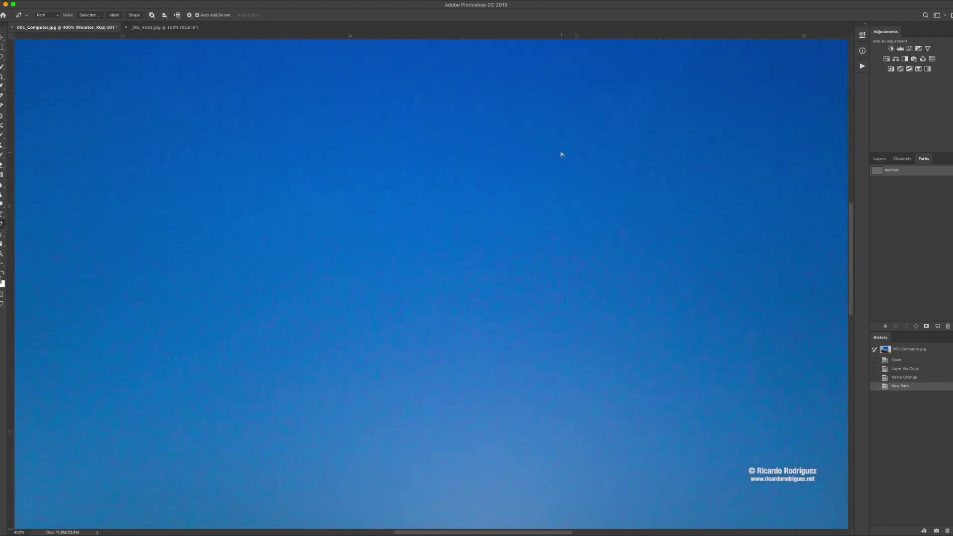
drag(595, 156, 210, 147)
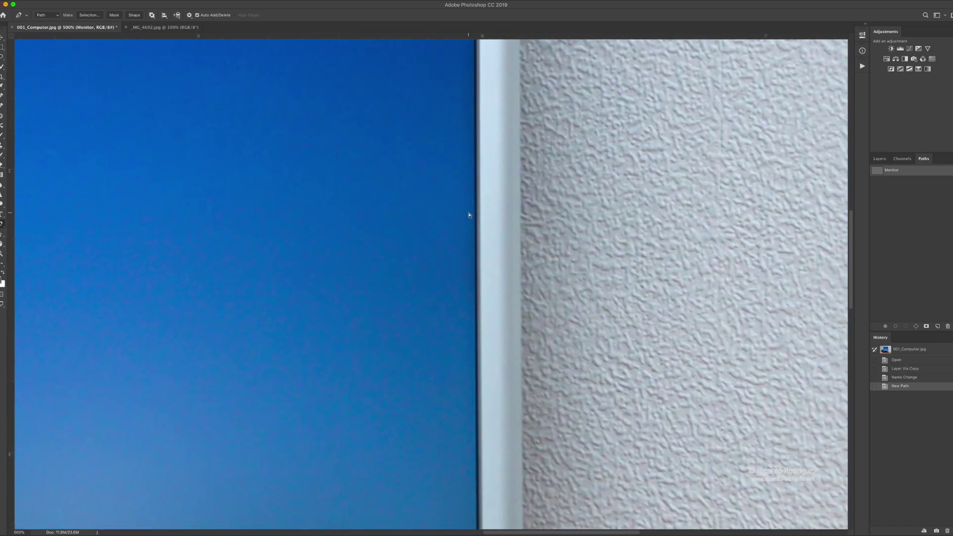
click(451, 184)
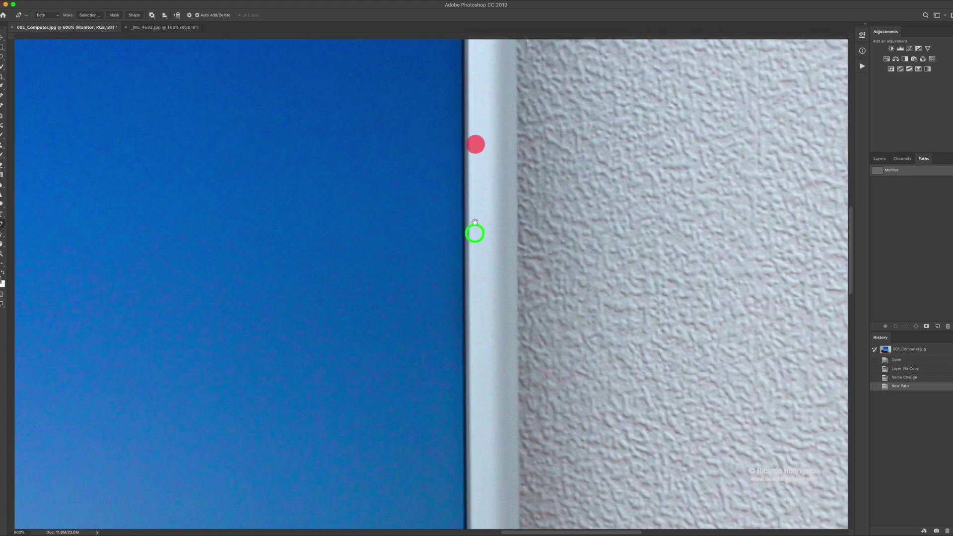
drag(474, 142, 469, 326)
drag(466, 98, 469, 279)
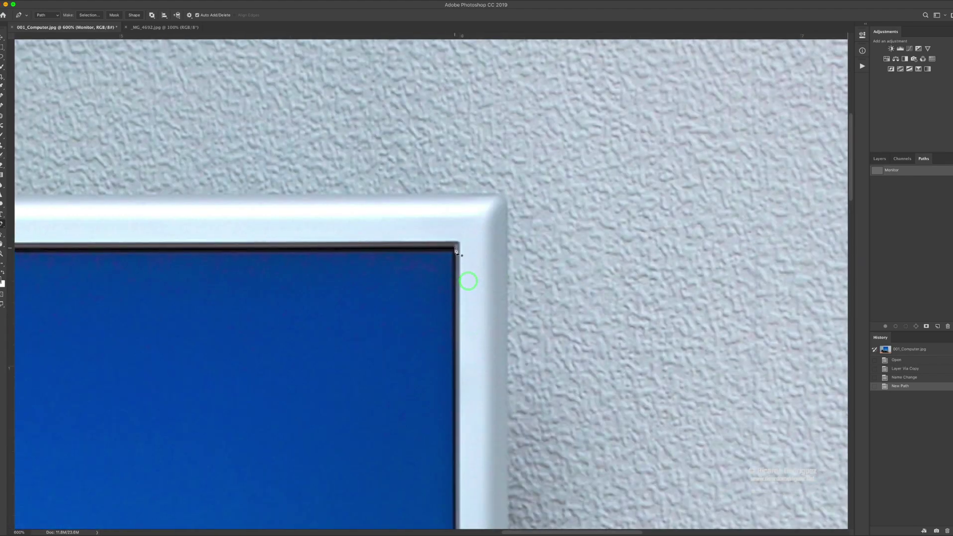
click(457, 249)
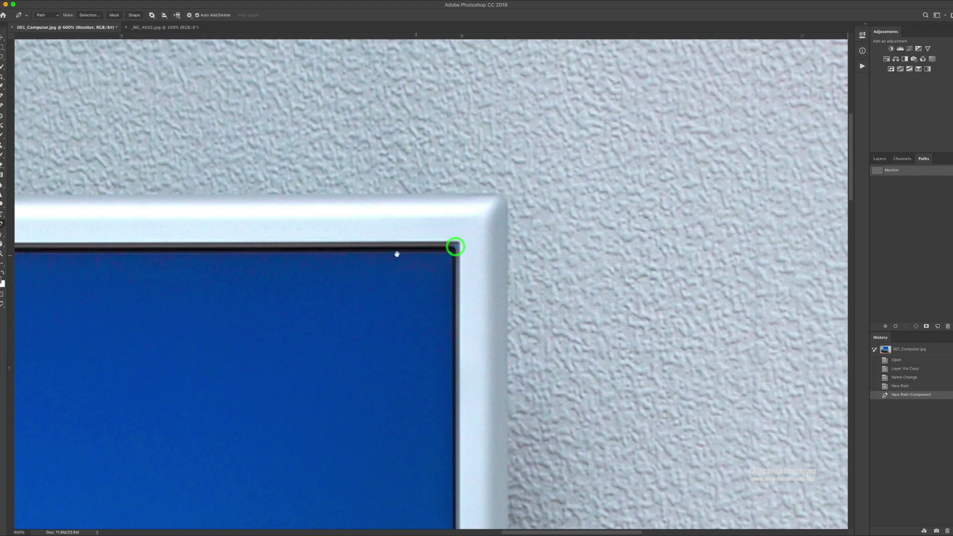
- Add a straight path segment along the screen's top edge to an anchor at its upper-left inner corner
drag(375, 247, 571, 234)
drag(149, 229, 266, 225)
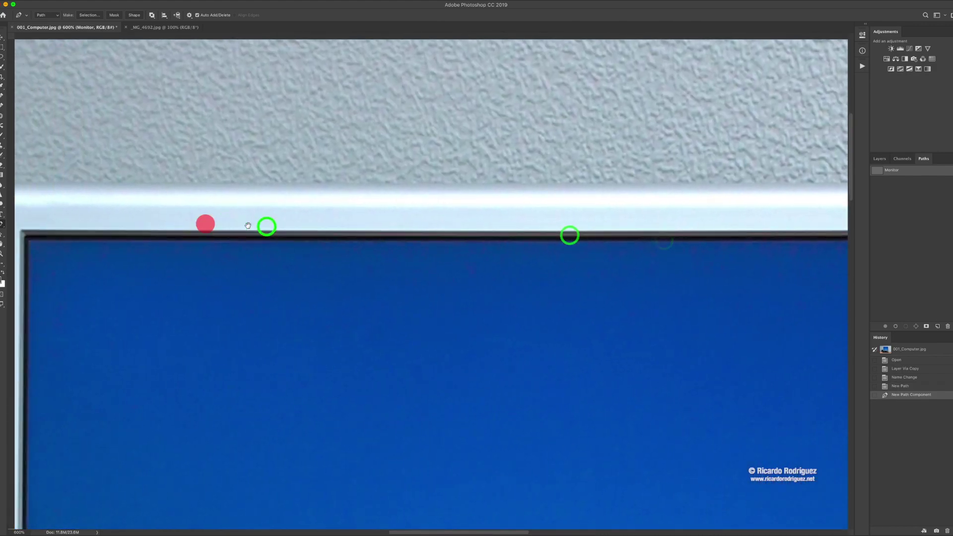
drag(204, 222, 543, 240)
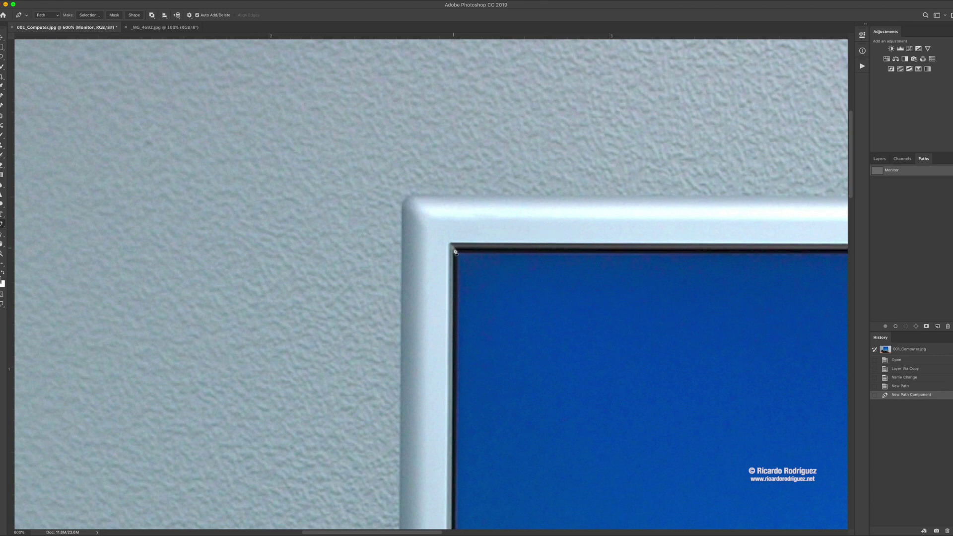
click(453, 247)
- Extend the path down to an anchor at the screen's lower-left inner corner and adjust that anchor's position
drag(483, 317, 476, 159)
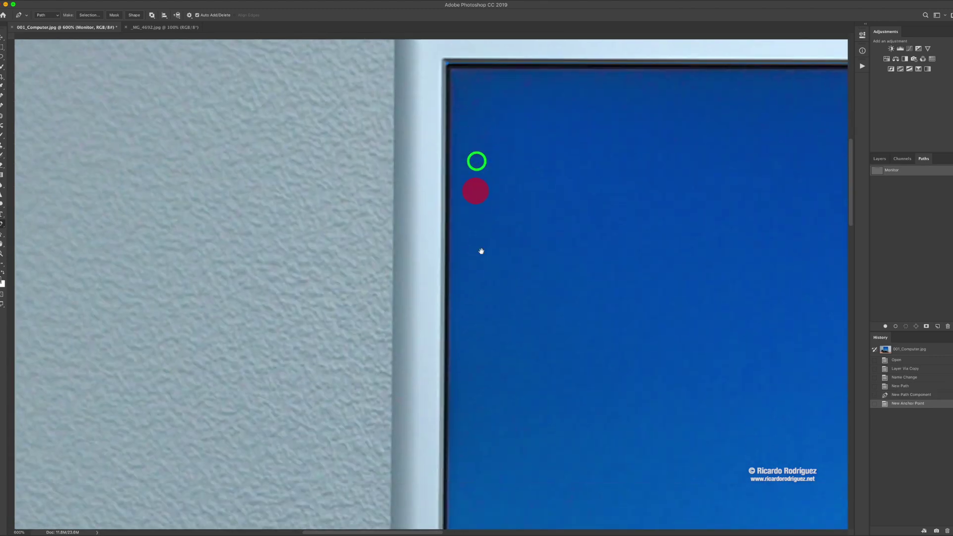
drag(481, 251, 476, 211)
drag(472, 306, 477, 148)
drag(476, 350, 476, 189)
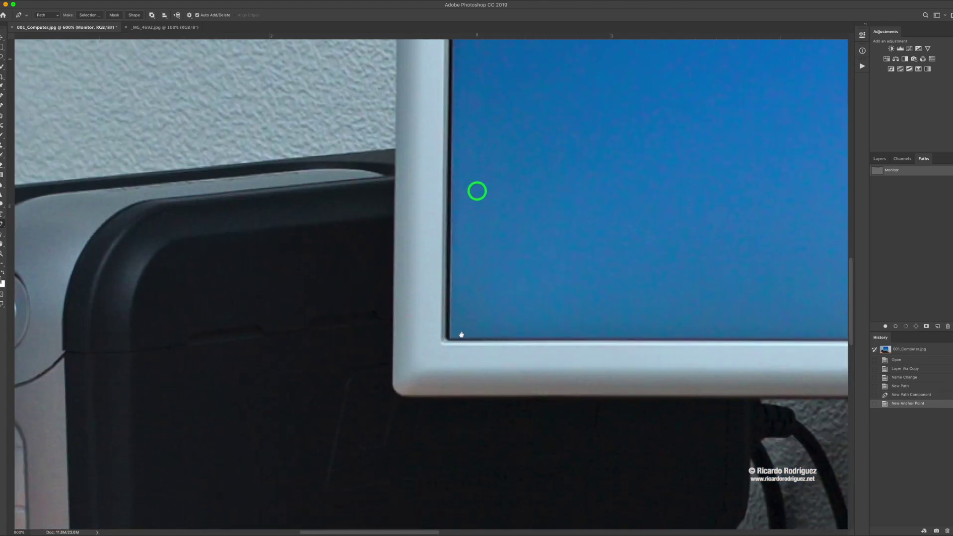
click(446, 342)
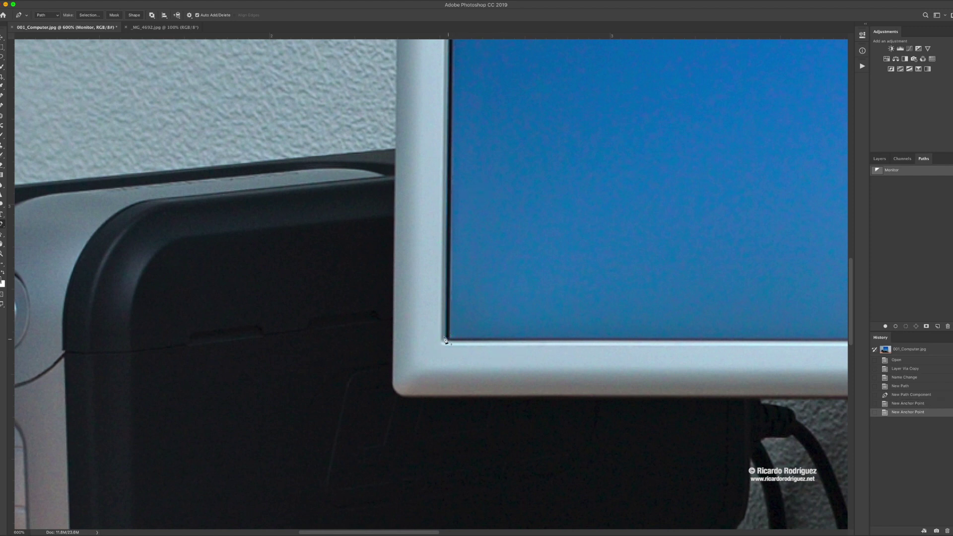
click(446, 341)
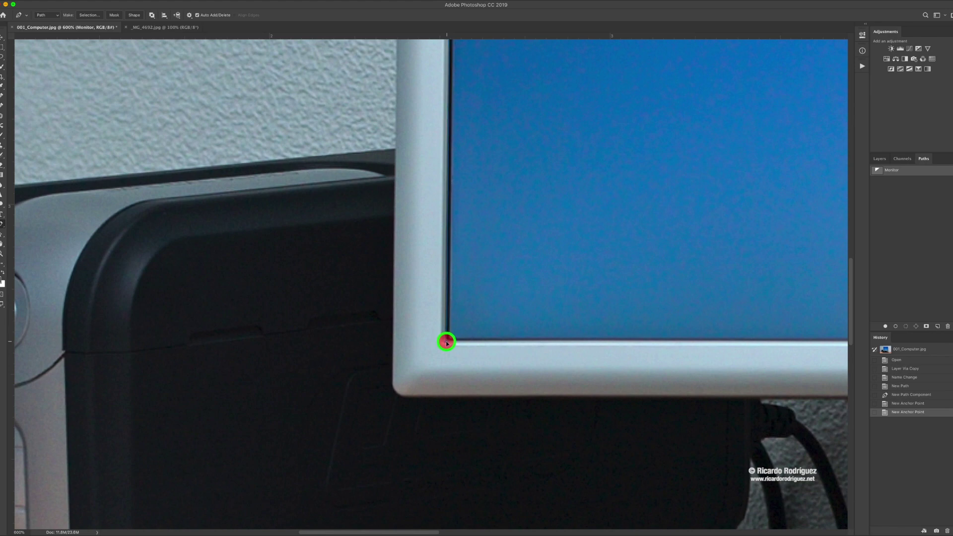
- Extend the path along the screen's bottom edge to an anchor at its lower-right inner corner
drag(487, 344, 336, 329)
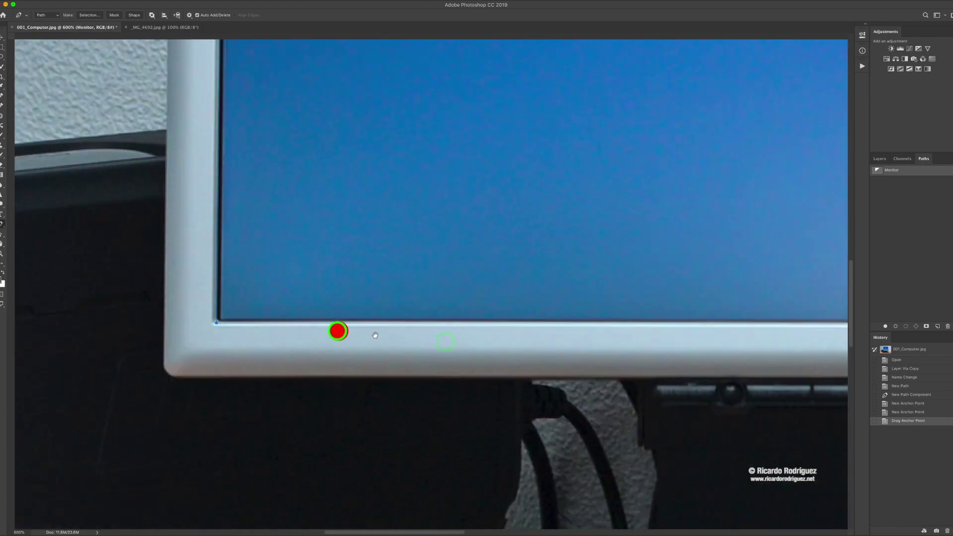
drag(551, 336, 357, 342)
drag(502, 328, 357, 333)
drag(432, 328, 360, 337)
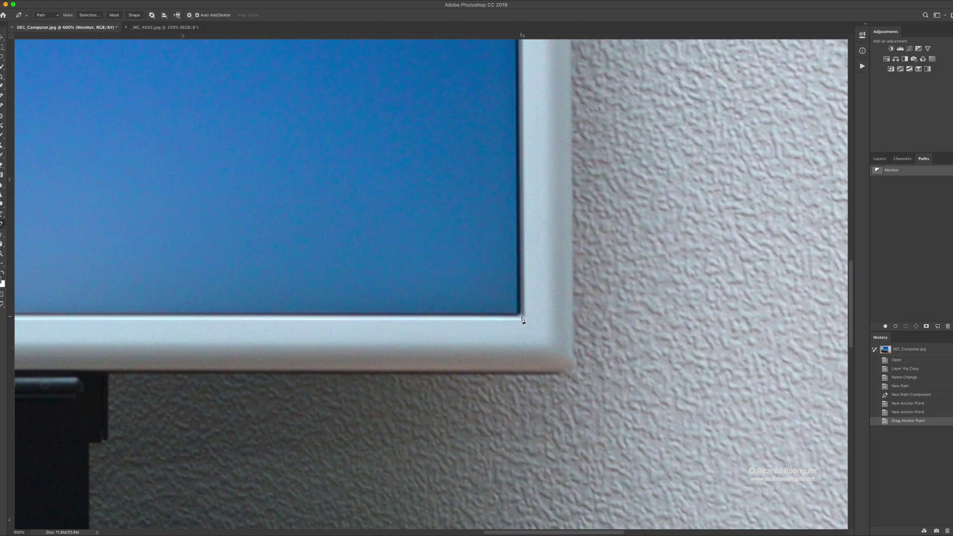
click(521, 317)
- Close the path on its starting anchor at the screen's upper-right corner and fine-tune that anchor's position
drag(520, 317, 531, 397)
drag(524, 187, 510, 281)
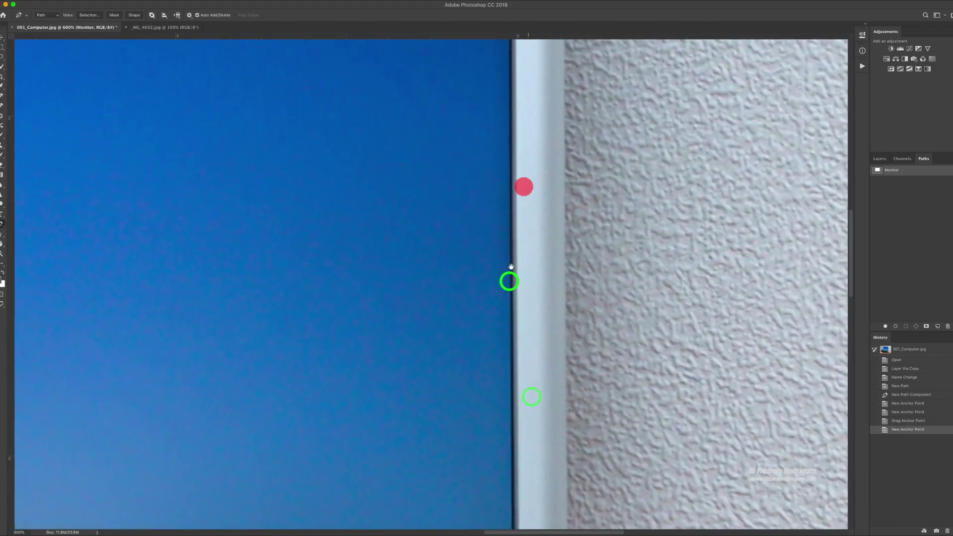
drag(496, 377, 500, 479)
click(481, 198)
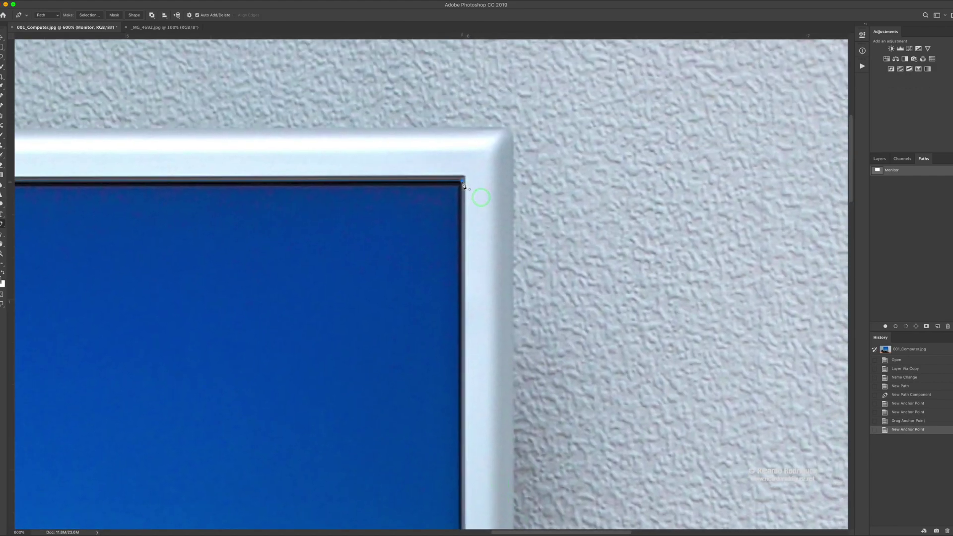
click(464, 184)
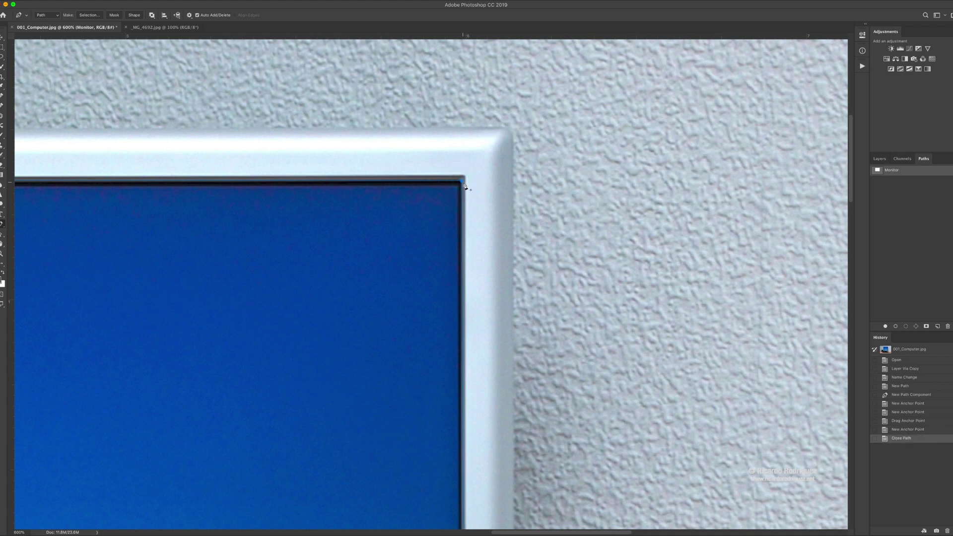
key(super+z)
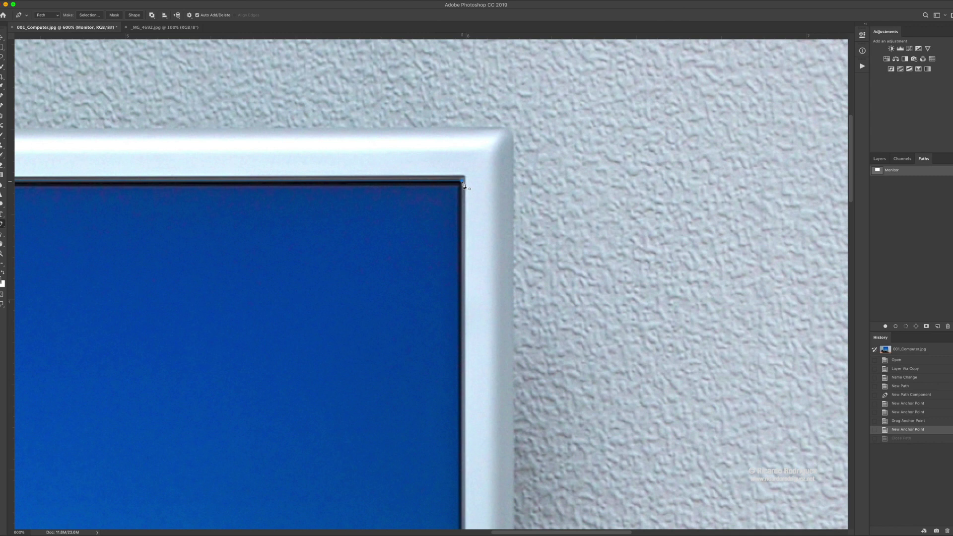
click(463, 182)
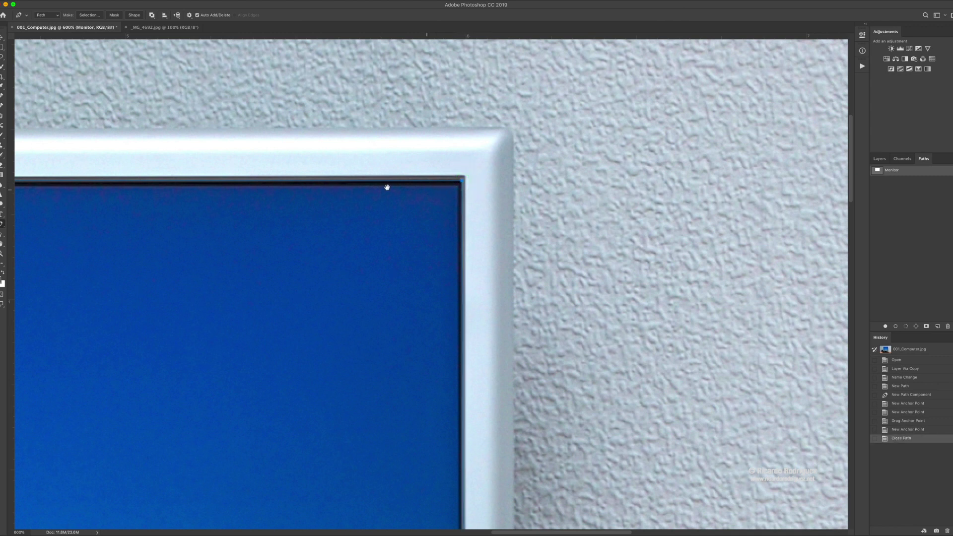
click(462, 181)
drag(462, 182, 461, 182)
- Fine-tune the path's upper-left anchor by moving and nudging it horizontally to align with the inner corner of the frame
drag(390, 198, 673, 189)
drag(225, 164, 620, 191)
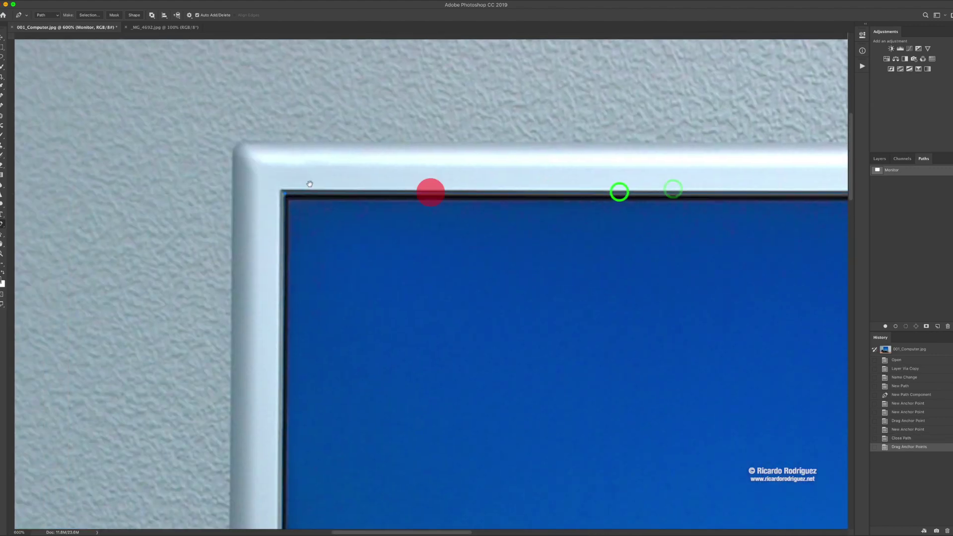
drag(310, 184, 424, 203)
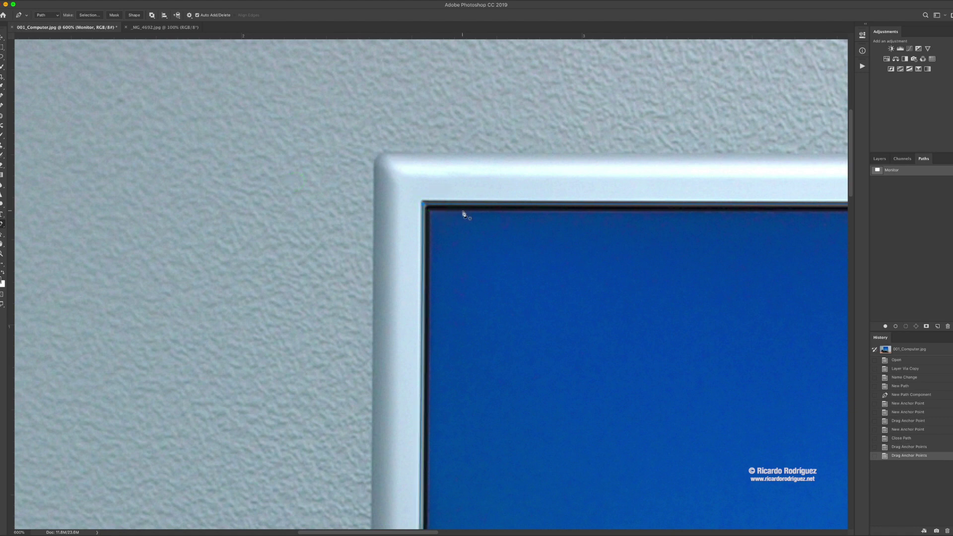
key(Left)
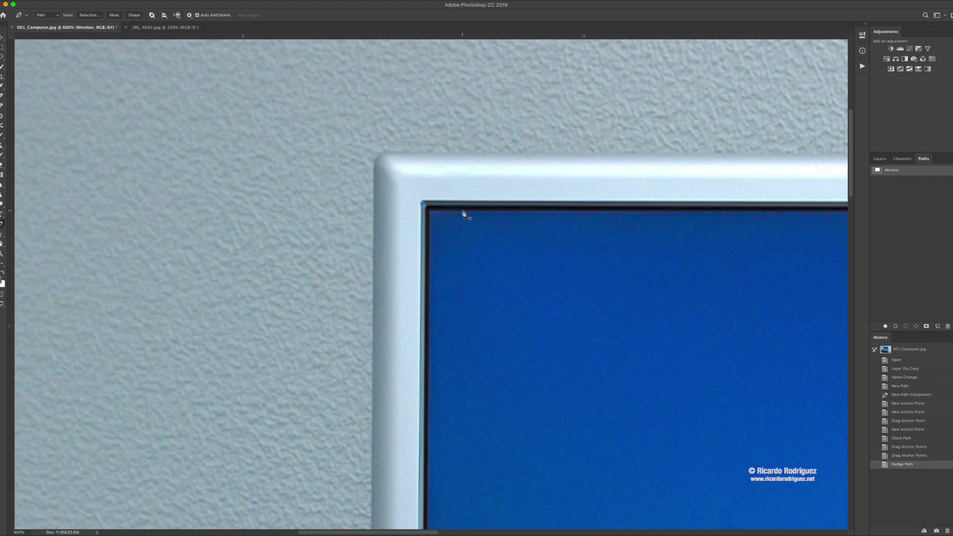
key(Right)
key(Right)
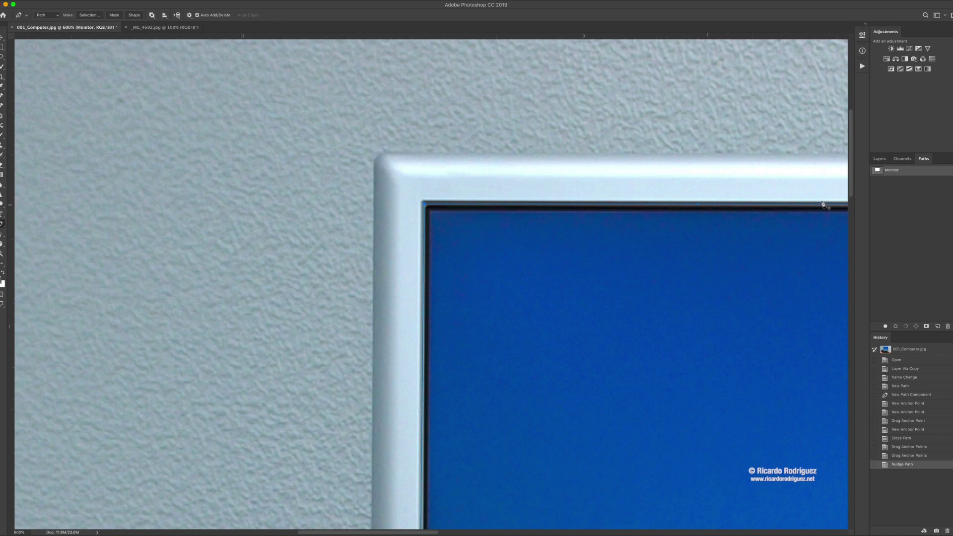
key(super+0)
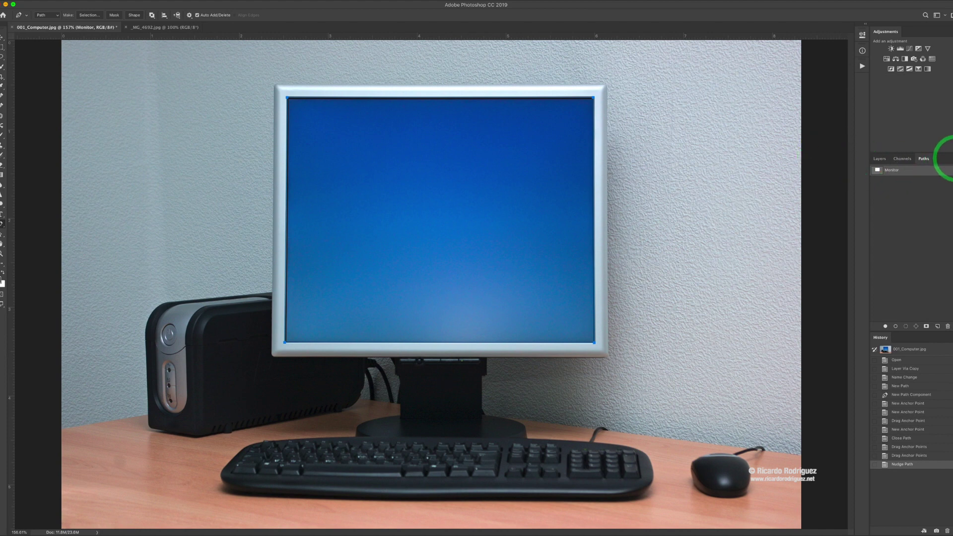
- Convert the Monitor path into a new anti-aliased selection with a feather radius of 1 pixel
click(949, 159)
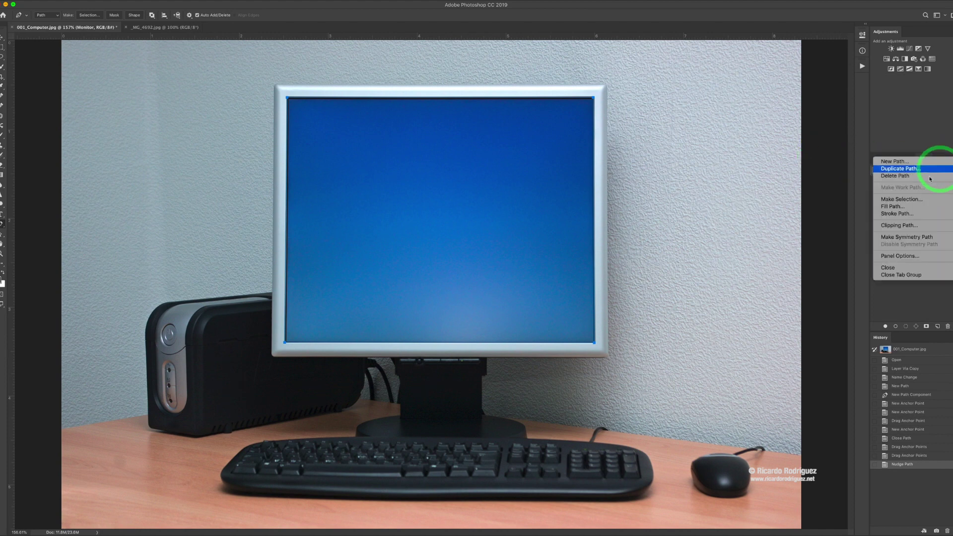
click(893, 199)
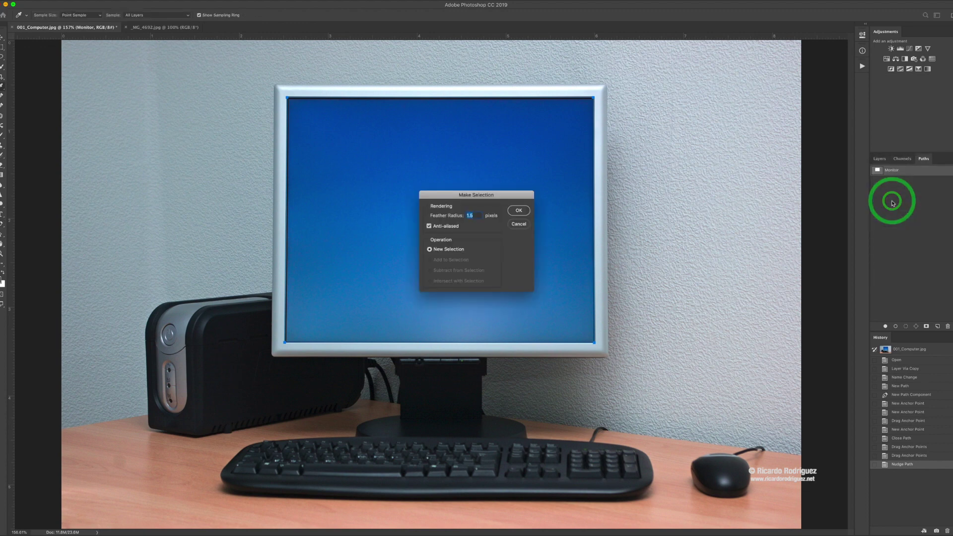
text(1)
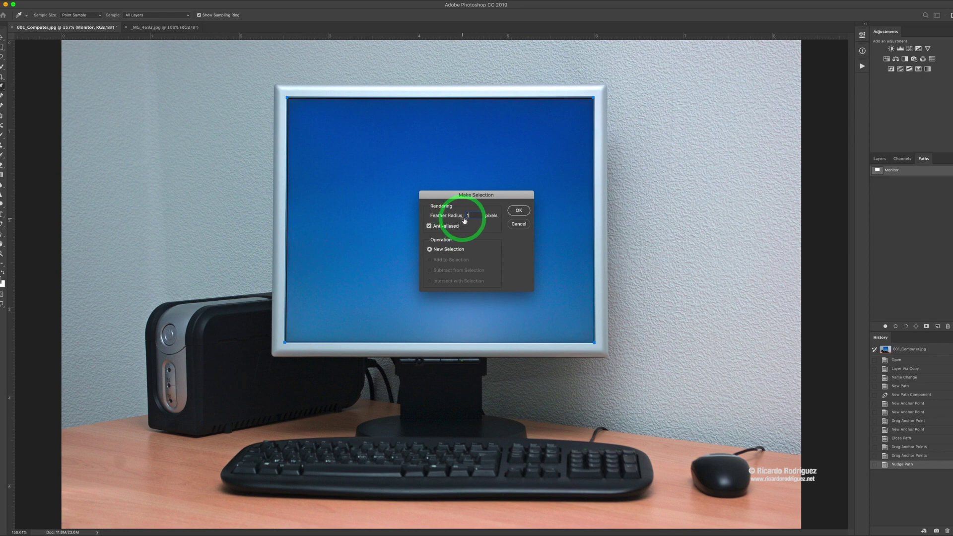
click(519, 210)
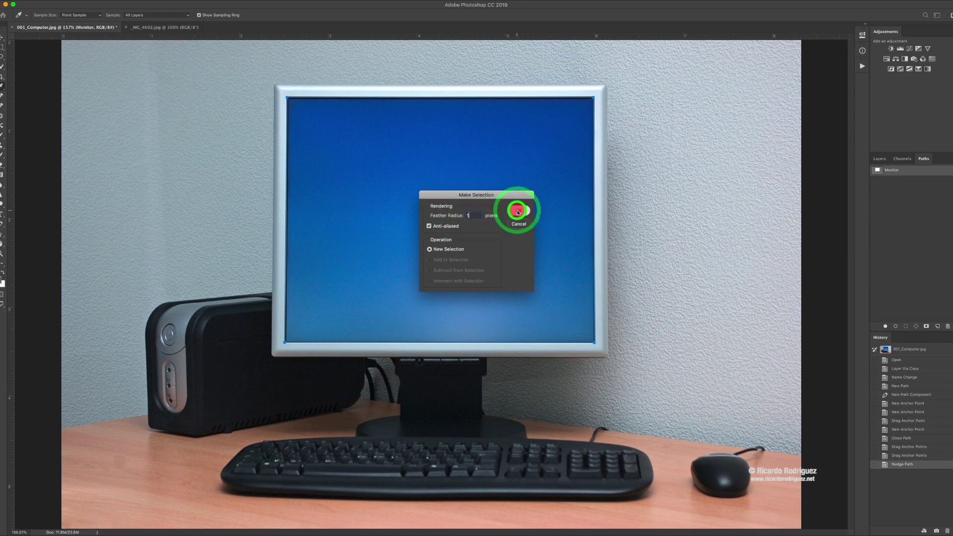
- Add a layer mask to the Monitor layer from the screen selection and hide the Background layer
click(881, 160)
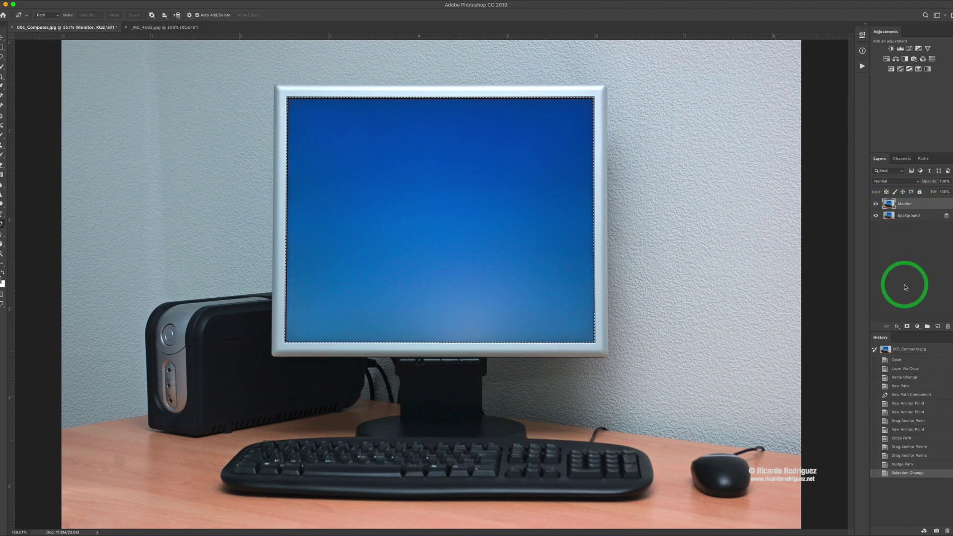
click(907, 327)
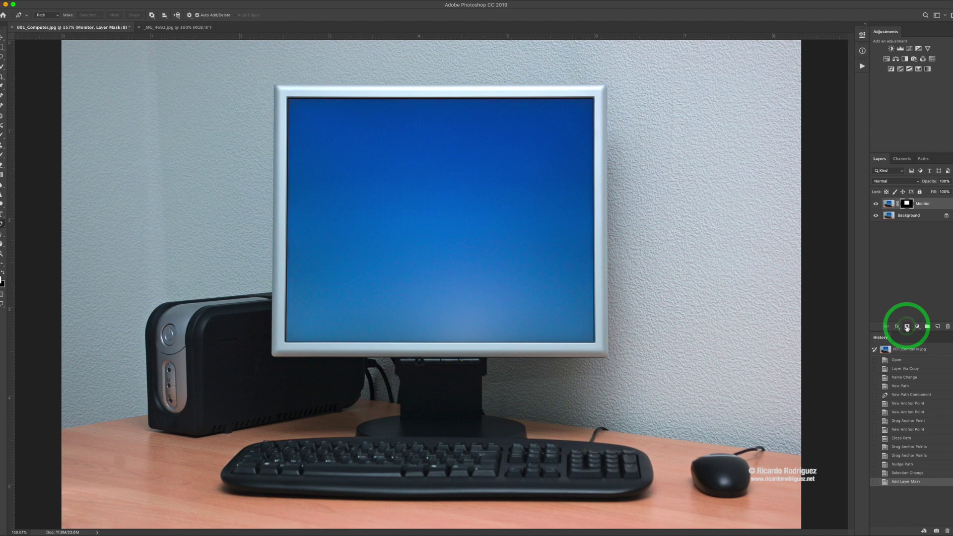
click(876, 216)
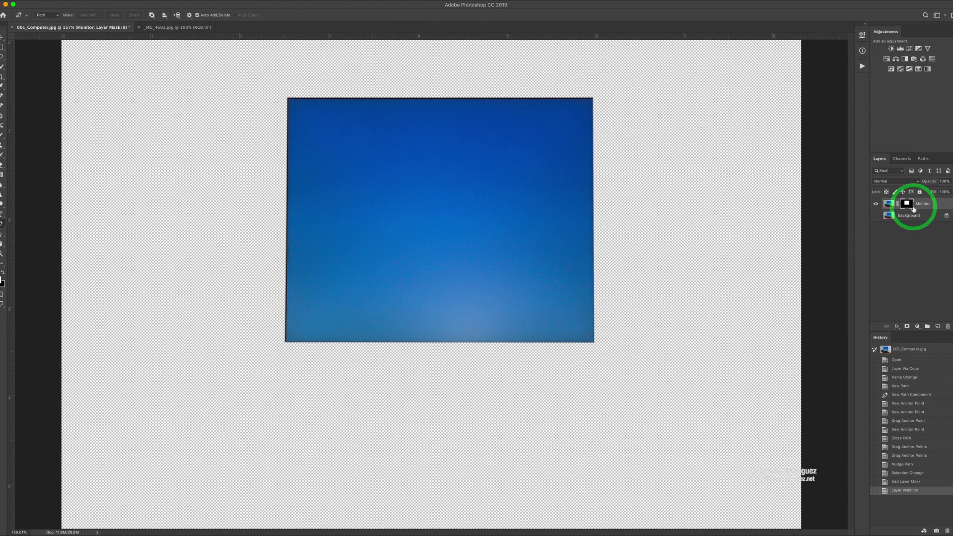
- Invert the Monitor layer's mask so the screen area is cut out and the rest of the computer photo shows
key(super+i)
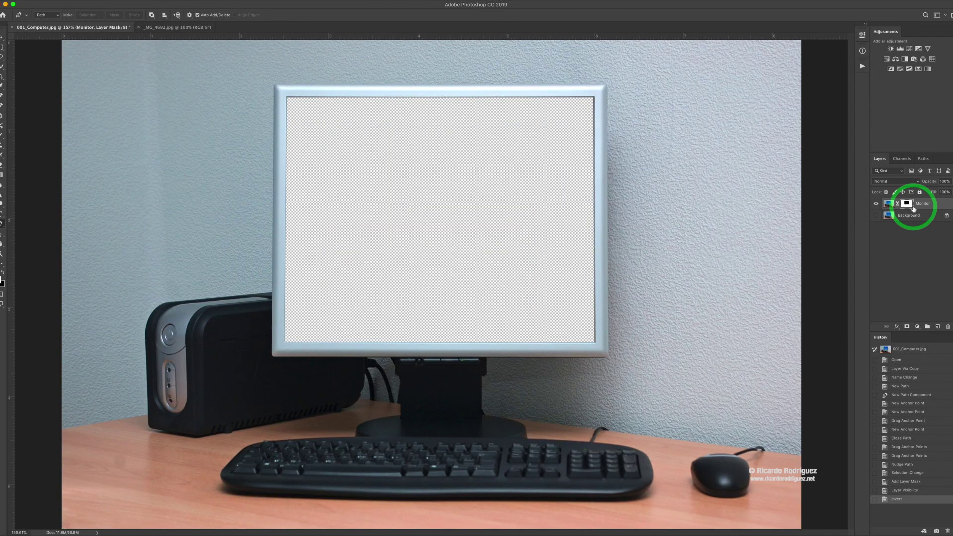
key(super+i)
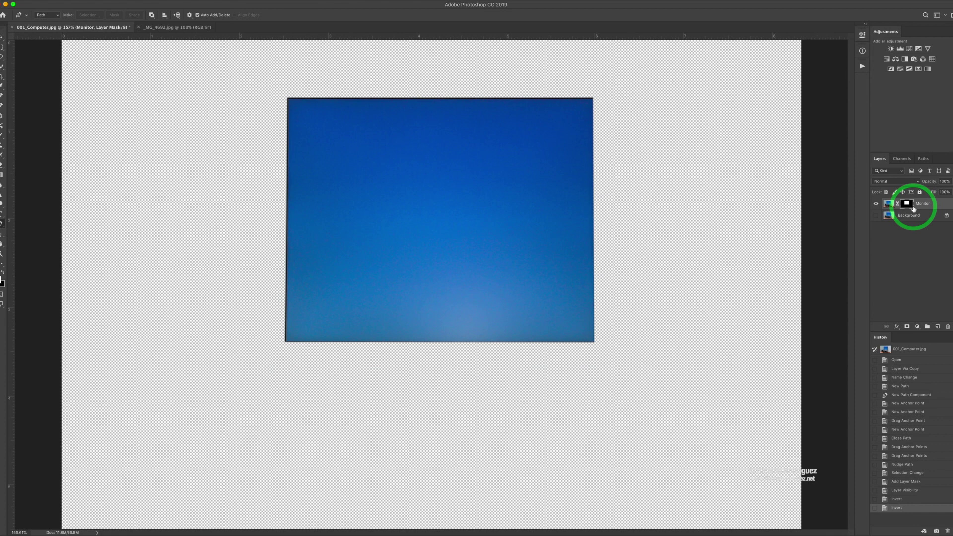
key(super+i)
key(super+i)
key(super+i)
key(super+i)
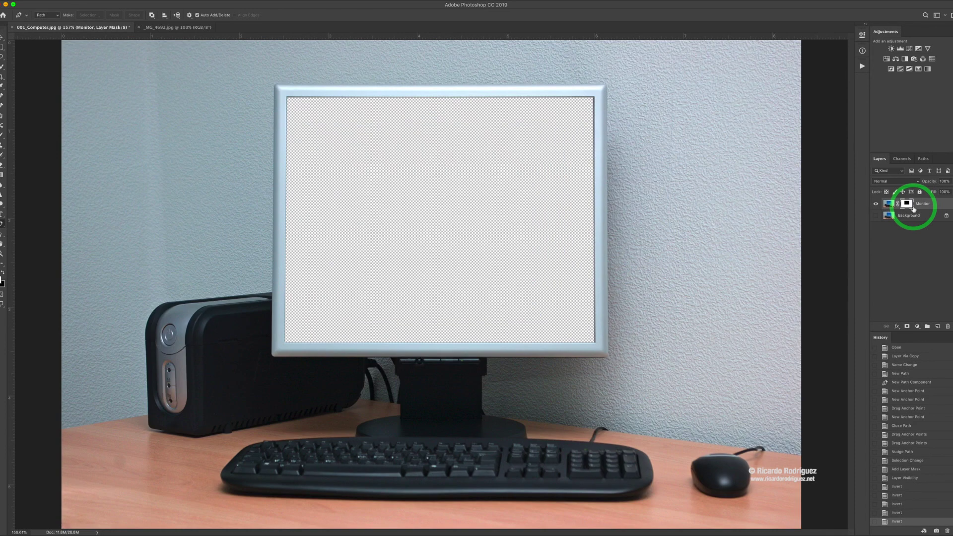
key(super+i)
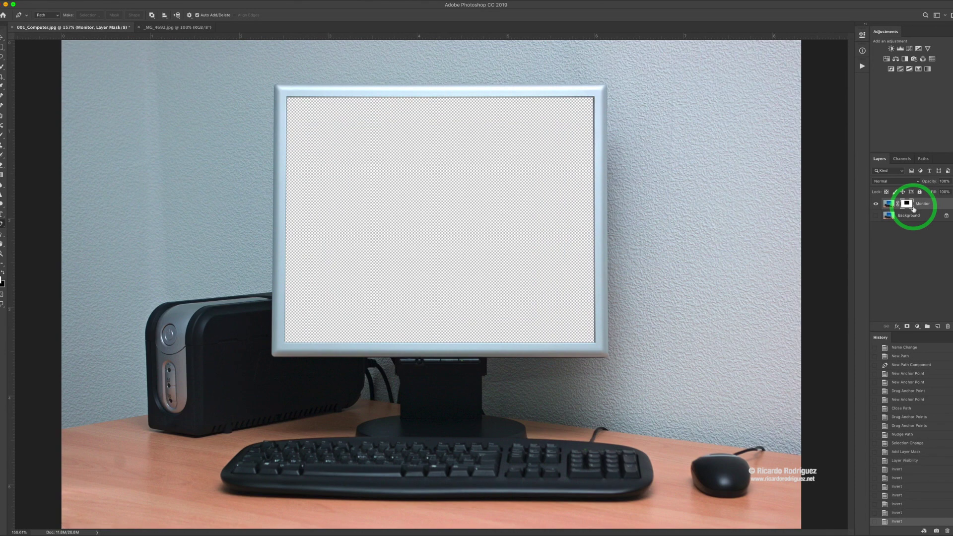
key(super+i)
key(super+i)
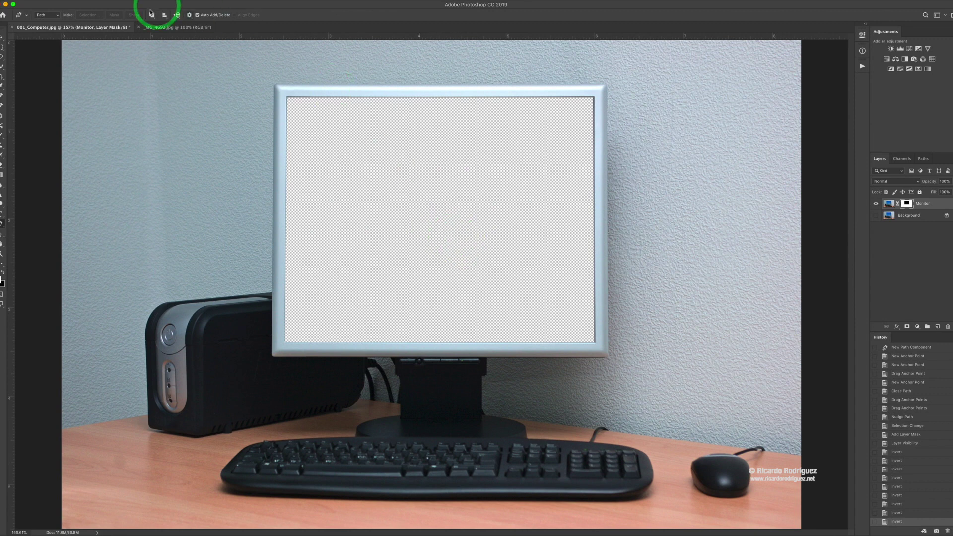
- Copy the beach photo from _MG_4692.jpg into 001_Computer.jpg as a new layer with the Move tool, placing it over the monitor
click(154, 28)
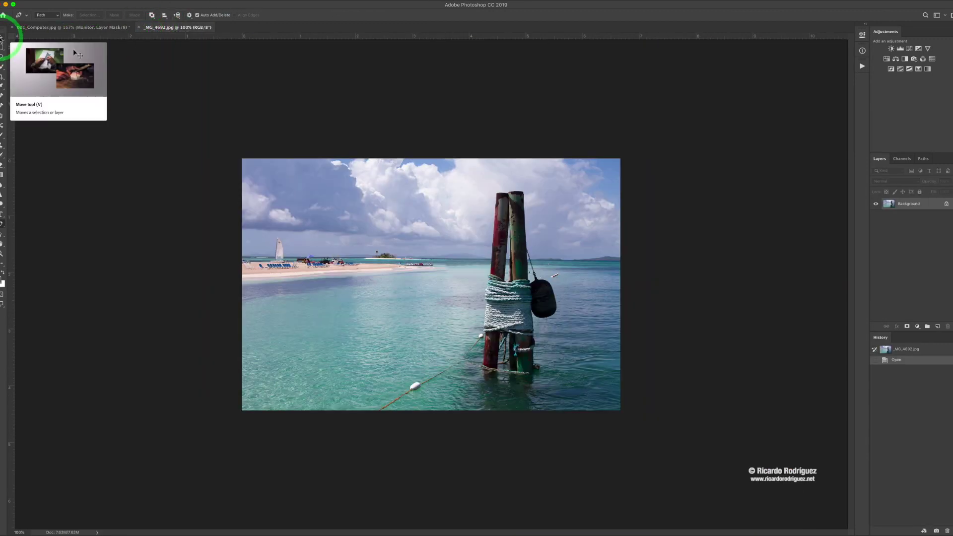
click(2, 38)
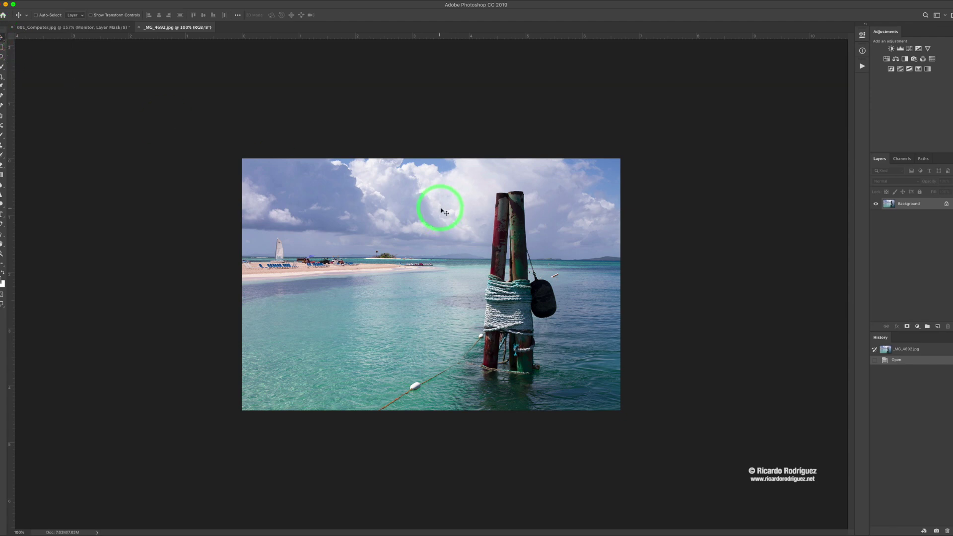
click(388, 215)
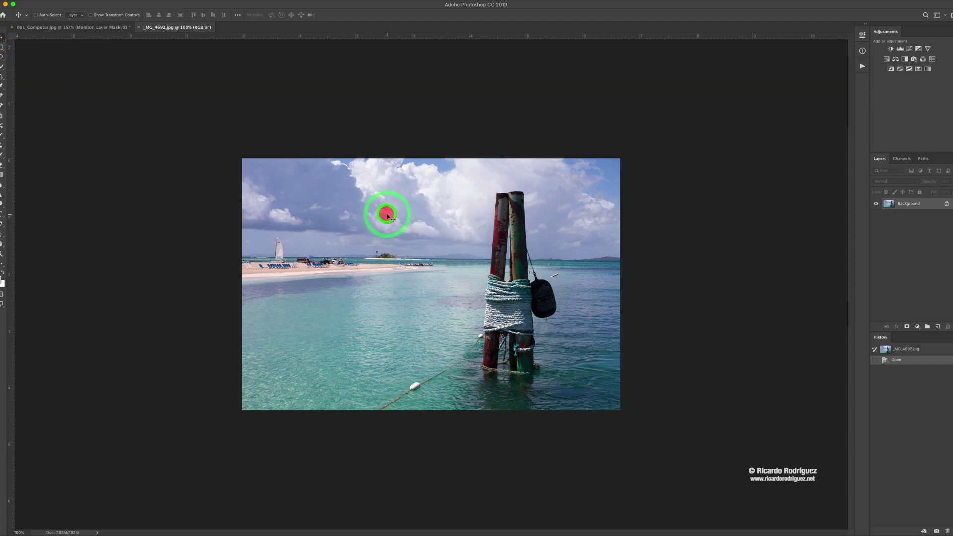
drag(388, 216, 441, 225)
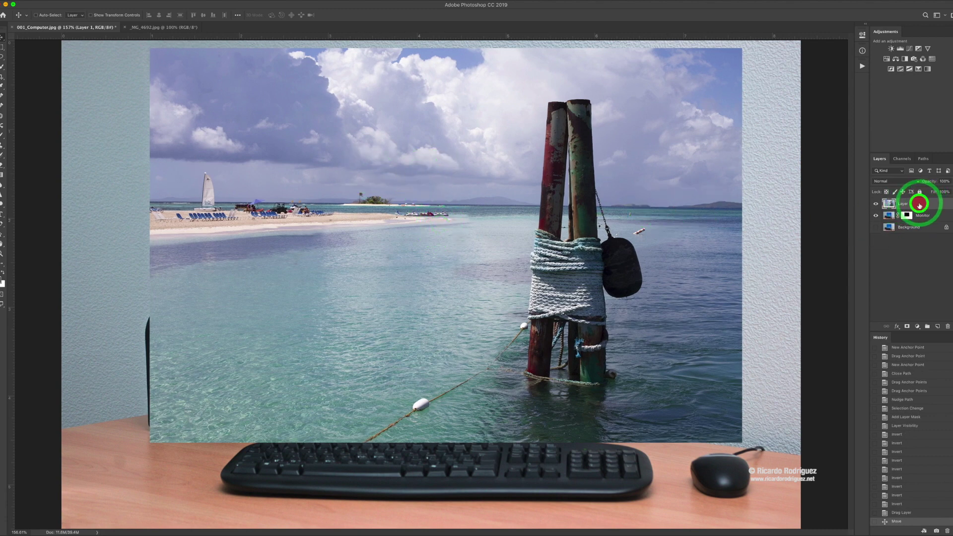
- Place the beach photo layer beneath the Monitor layer and shift the photo up and to the left within the screen opening
drag(919, 205, 917, 219)
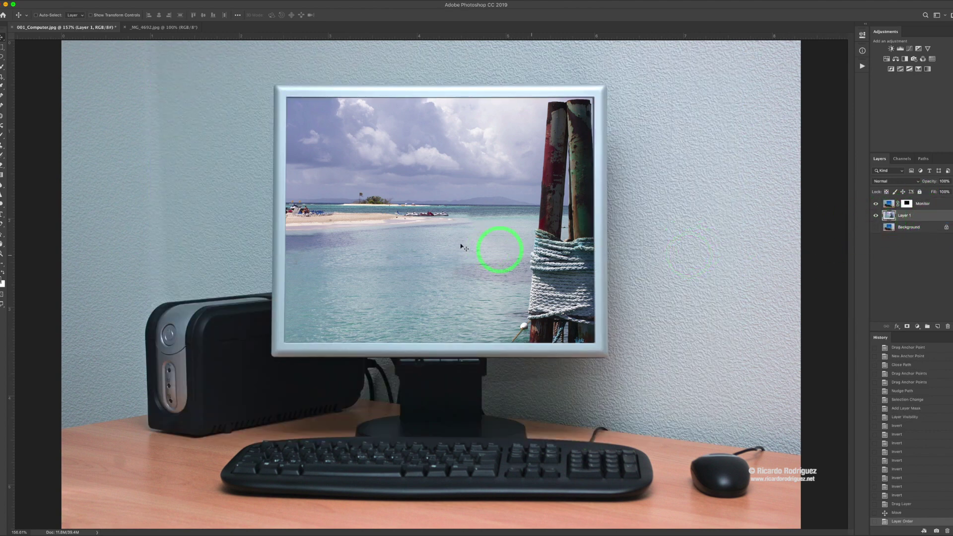
drag(432, 241, 393, 218)
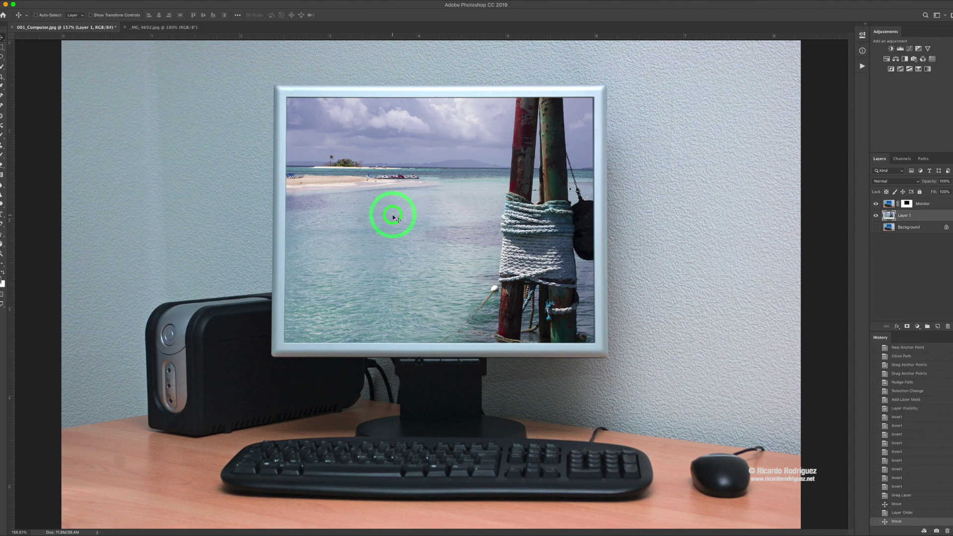
- Scale the beach photo layer proportionally to about 70% with Free Transform and position it to fill the monitor's screen opening
key(super)
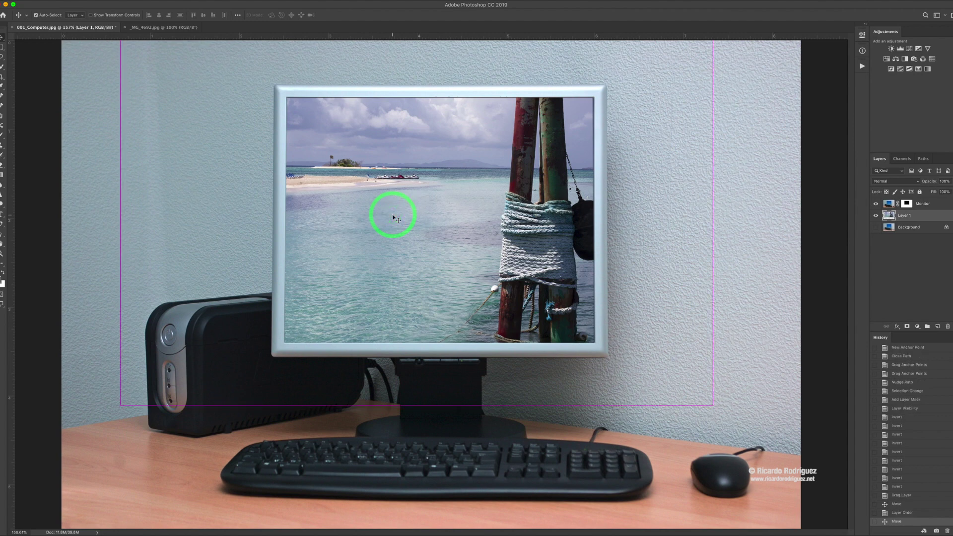
key(super+t)
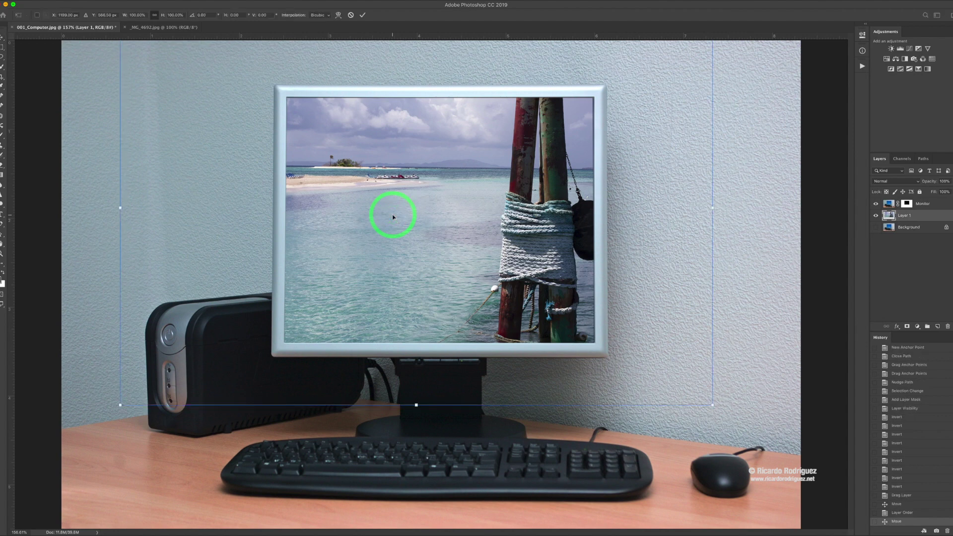
key(super+1)
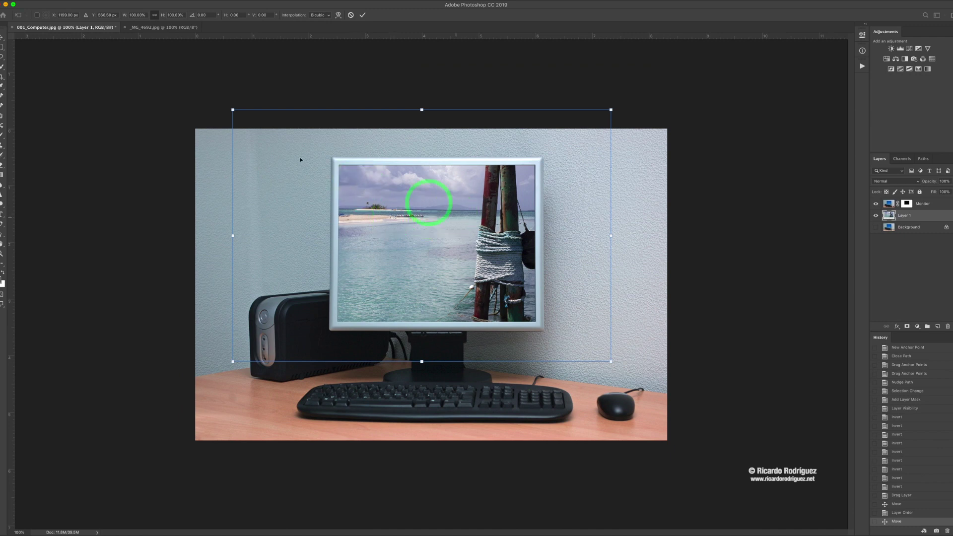
drag(233, 110, 288, 177)
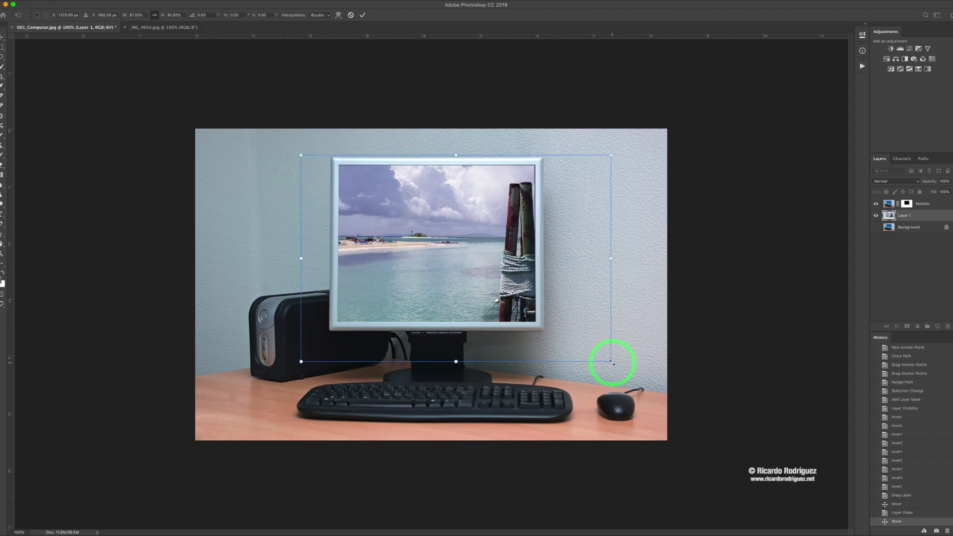
drag(612, 363, 562, 338)
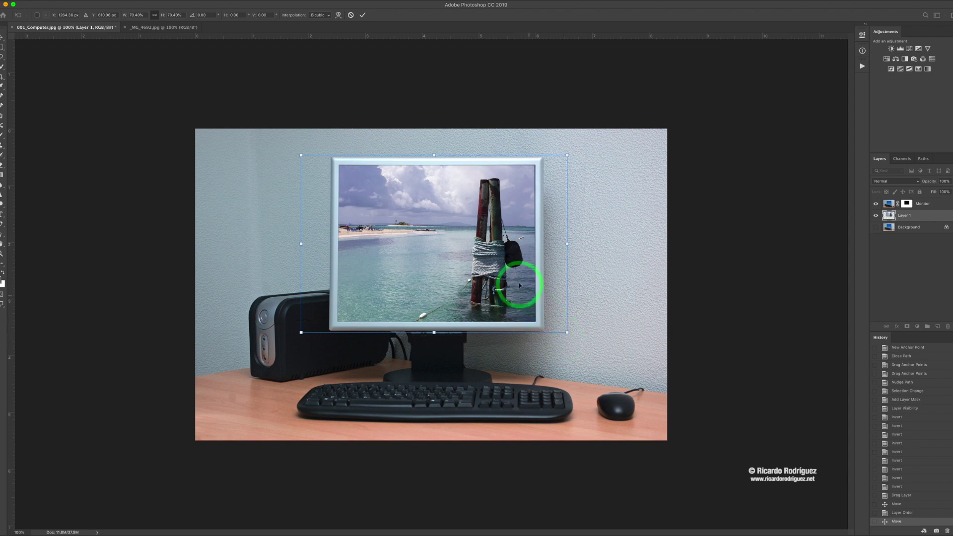
drag(520, 285, 510, 283)
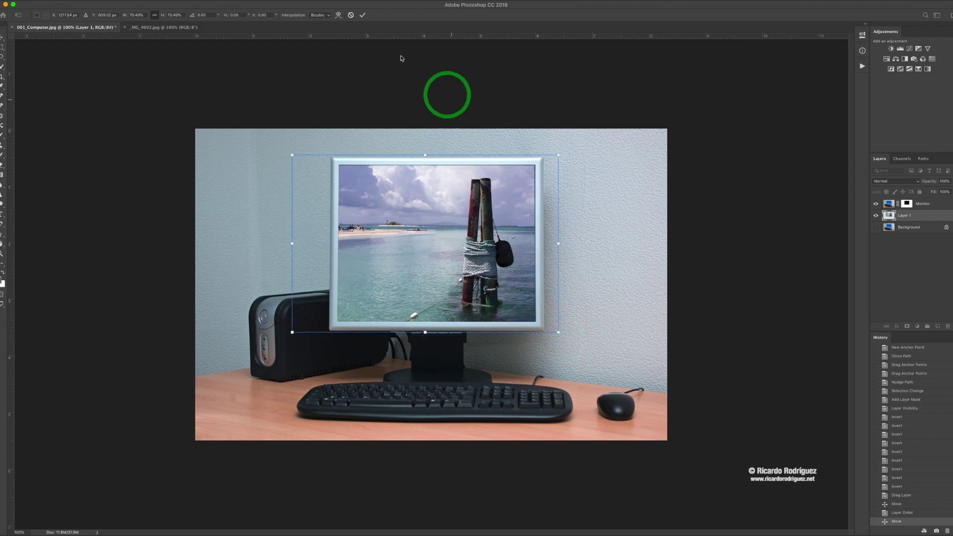
click(361, 15)
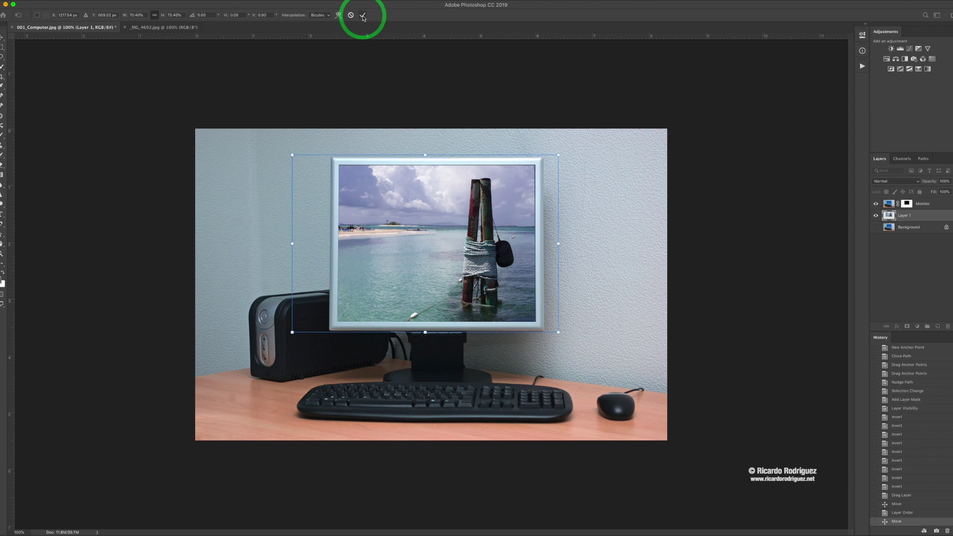
click(411, 163)
key(Return)
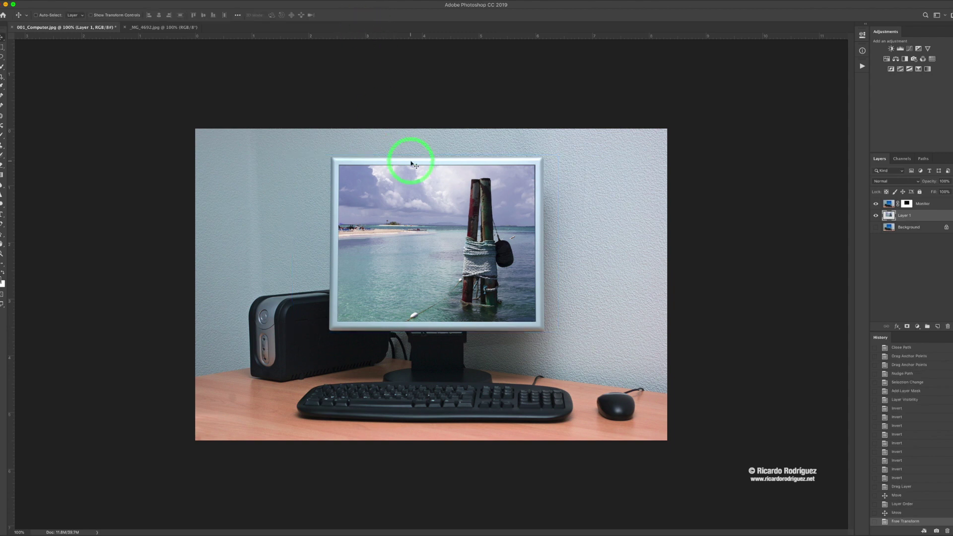
click(627, 113)
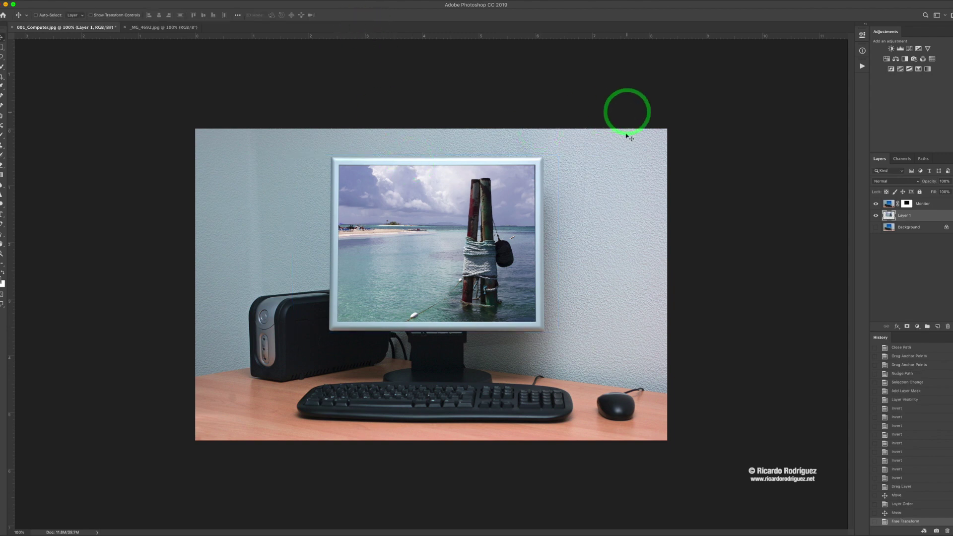
click(391, 204)
click(455, 108)
click(409, 248)
click(357, 234)
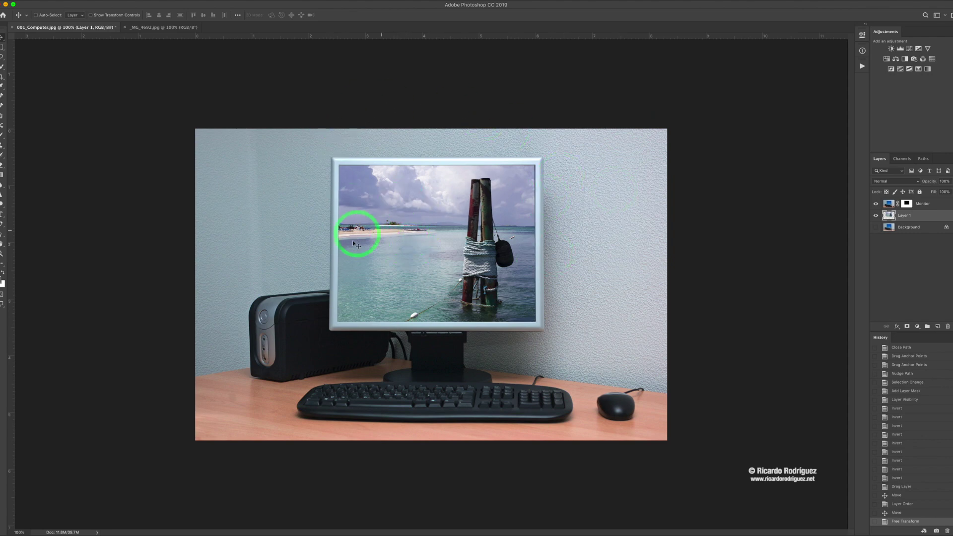
- Examine at 400% how the beach photo meets the monitor frame along the screen's upper edge and both upper corners
key(z)
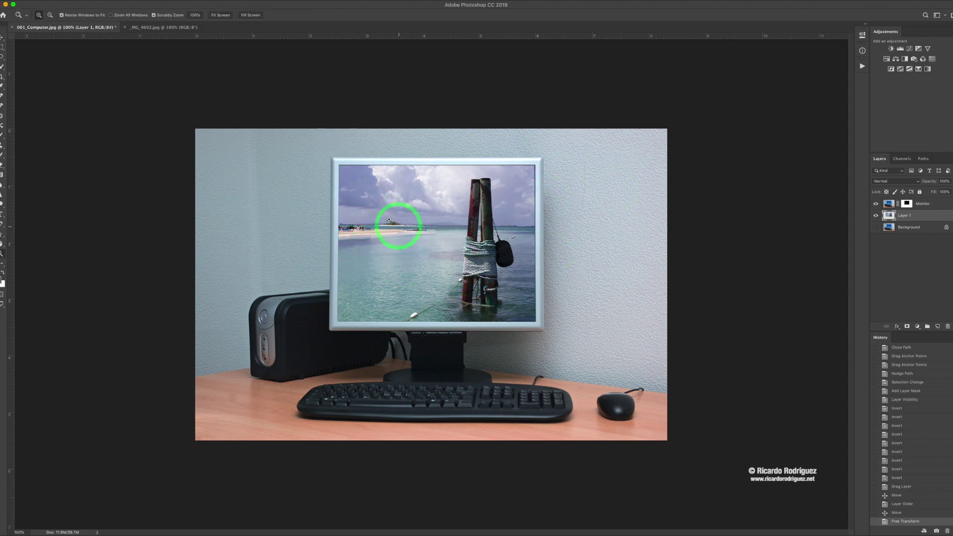
click(346, 185)
click(308, 188)
click(309, 189)
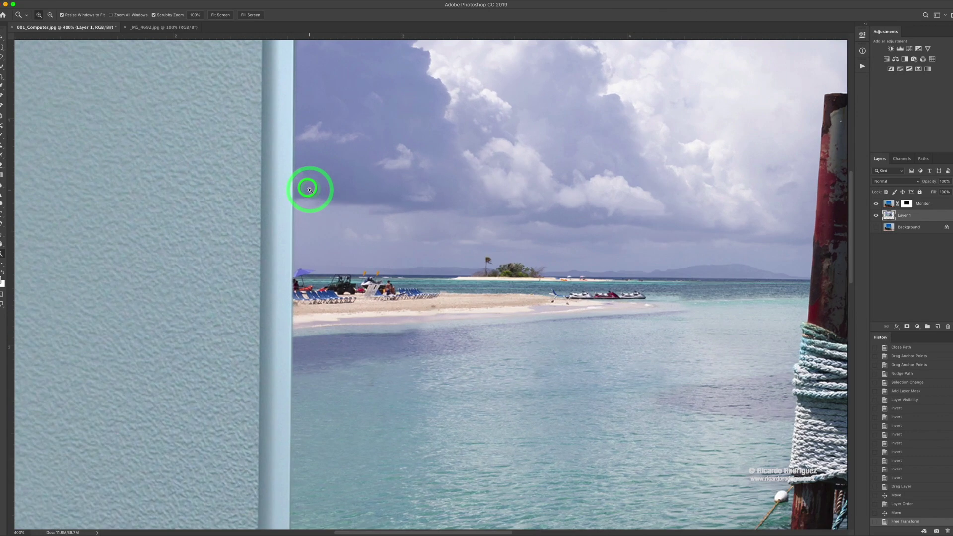
drag(379, 130, 341, 206)
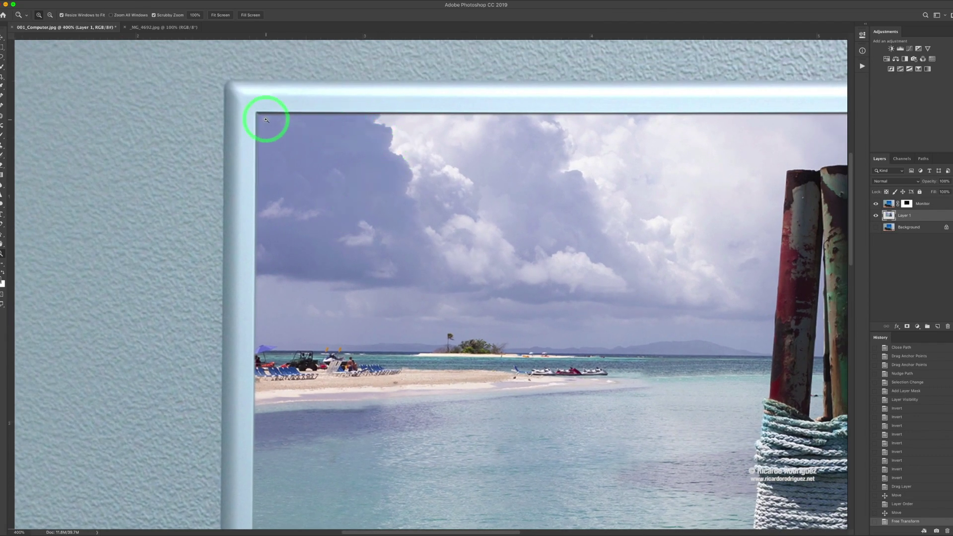
drag(505, 121, 324, 137)
drag(773, 144, 755, 144)
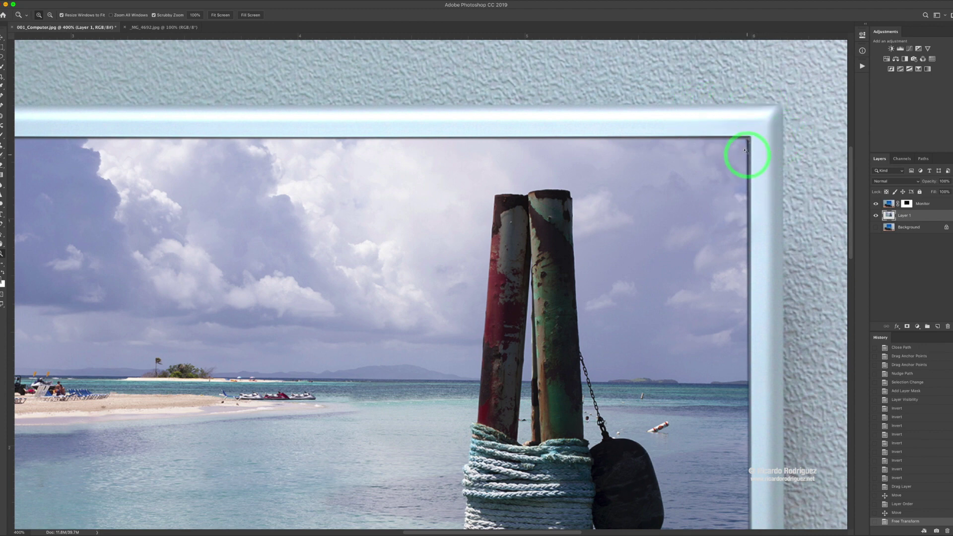
drag(650, 175, 663, 129)
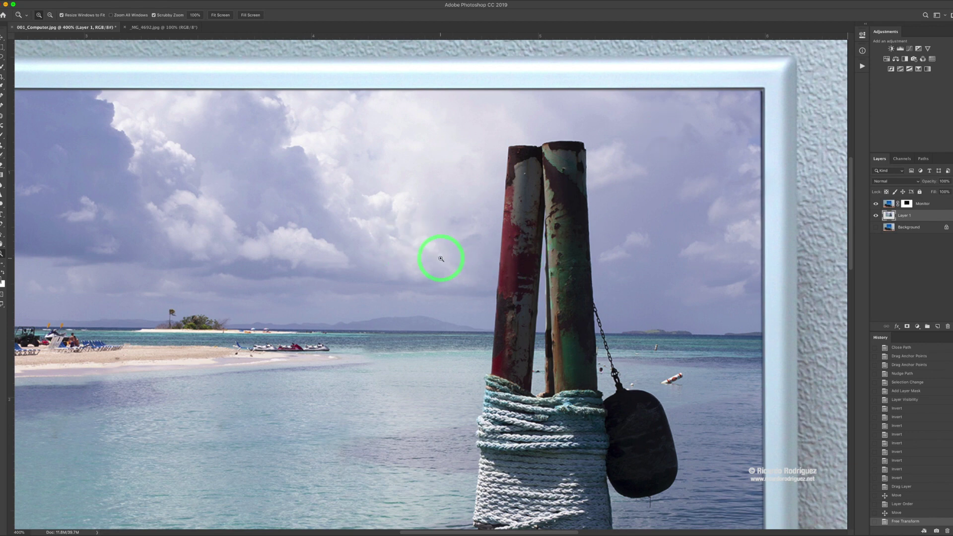
drag(482, 217, 452, 269)
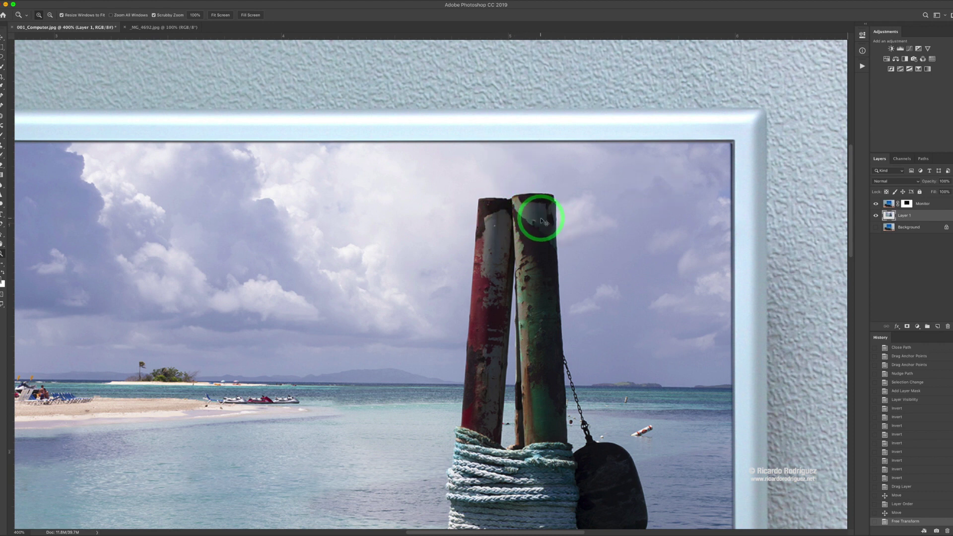
key(super+0)
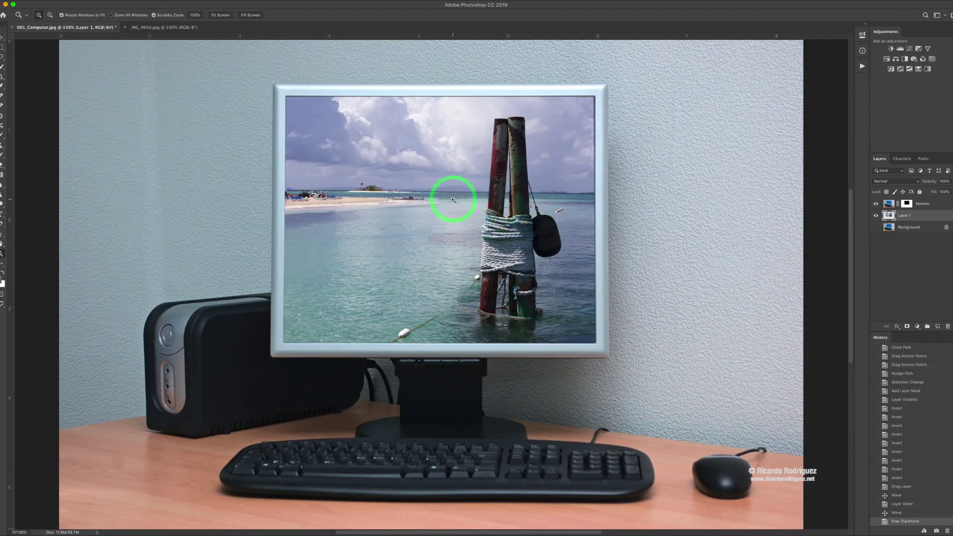
click(458, 206)
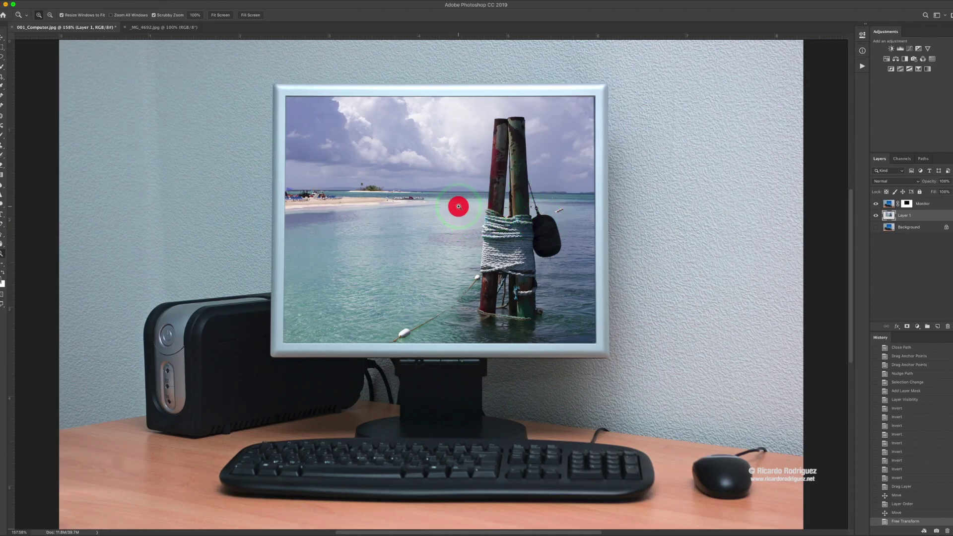
key(v)
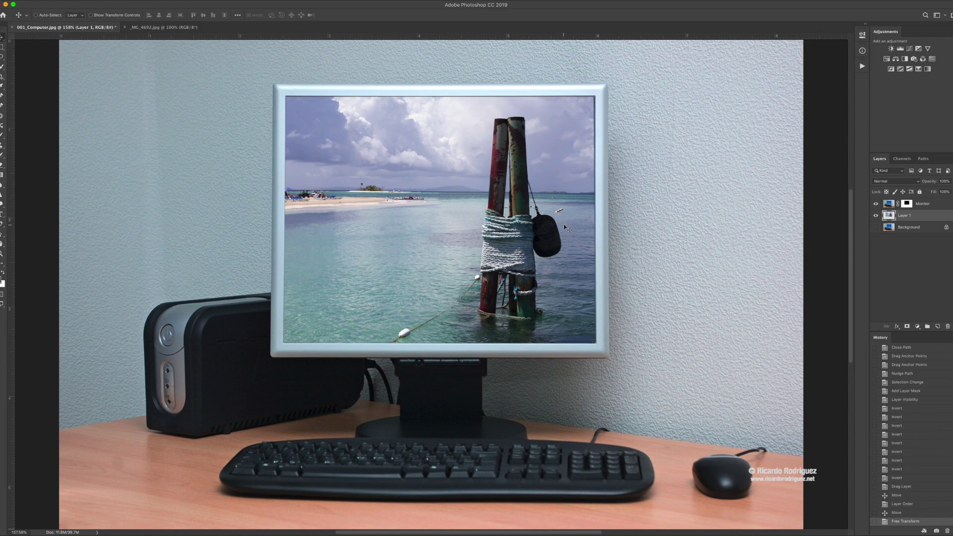
key(super+1)
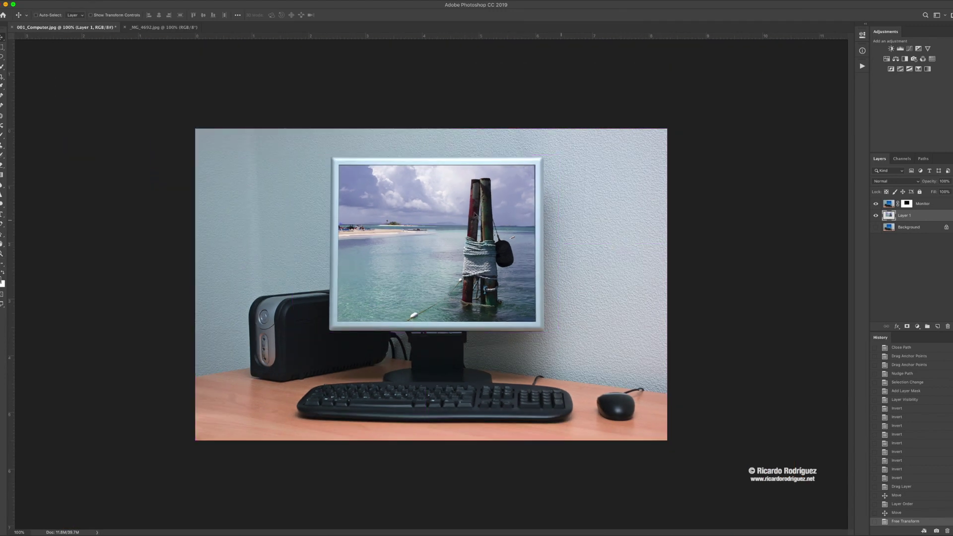
click(445, 230)
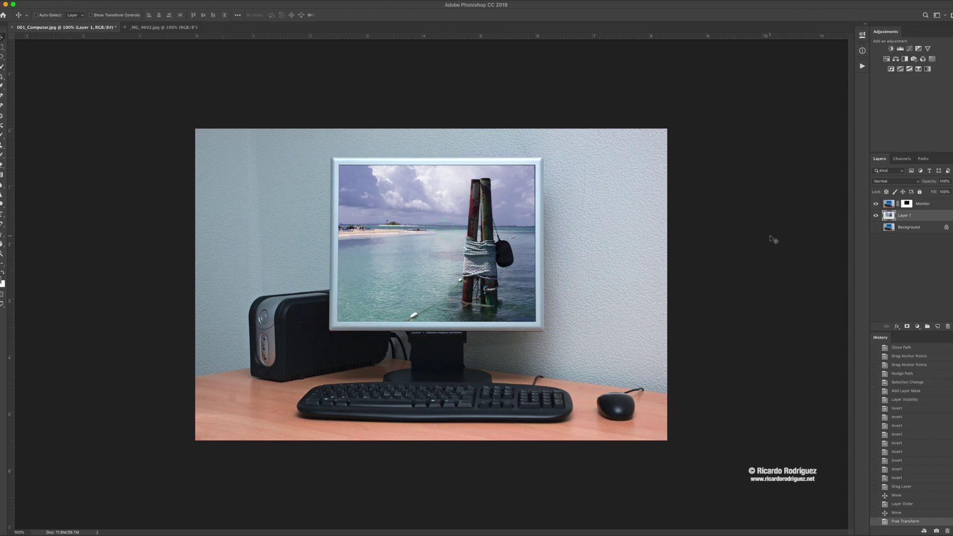